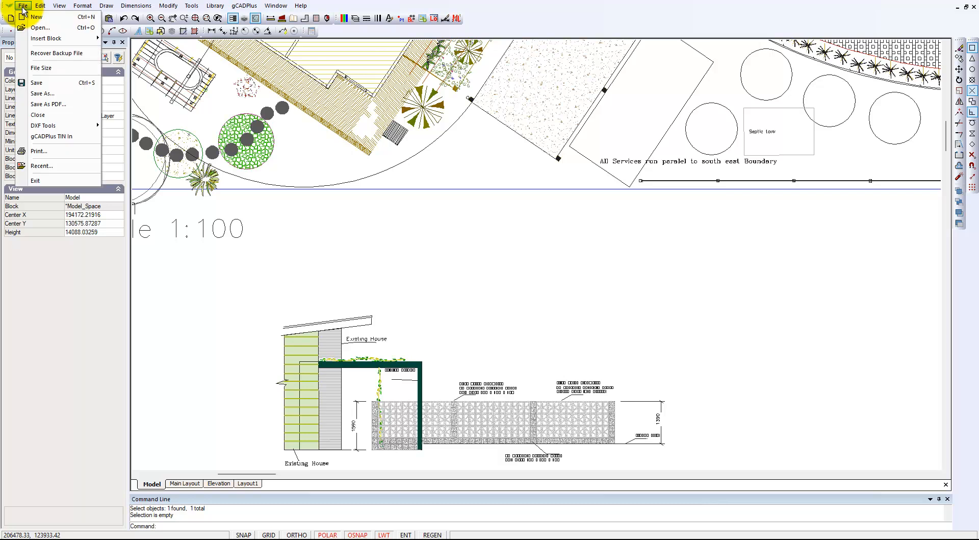
Check the drawing's file size.
{"action": "left_click", "coordinate": [42, 67]}
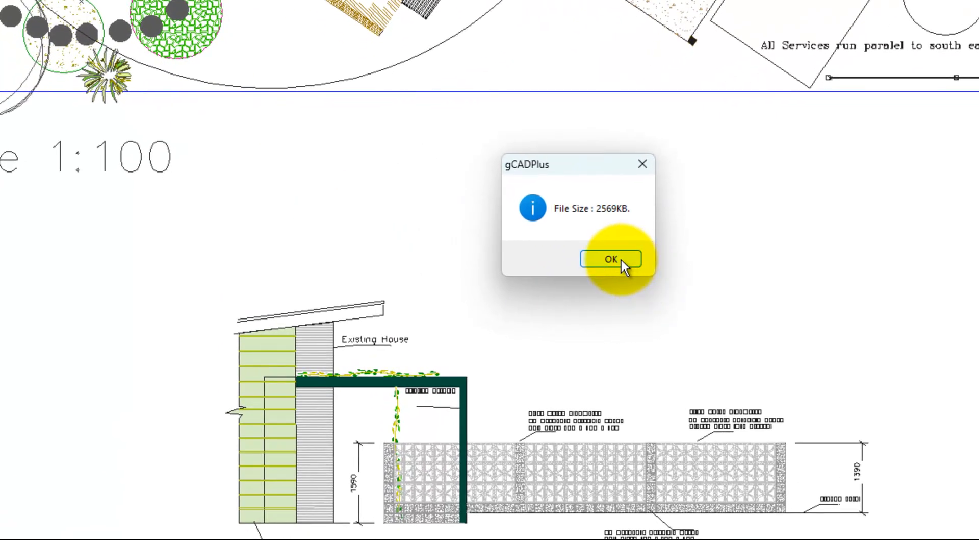
{"action": "left_click", "coordinate": [642, 165]}
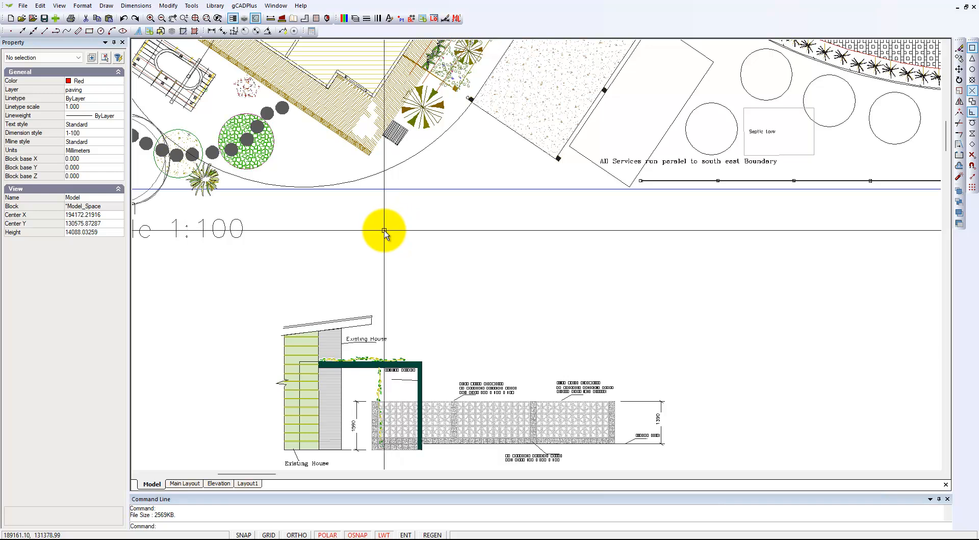
Inspect the properties of two individual paver polylines in the paving at the existing house's lower corner.
{"action": "scroll", "coordinate": [346, 112], "scroll_direction": "up", "scroll_amount": 2}
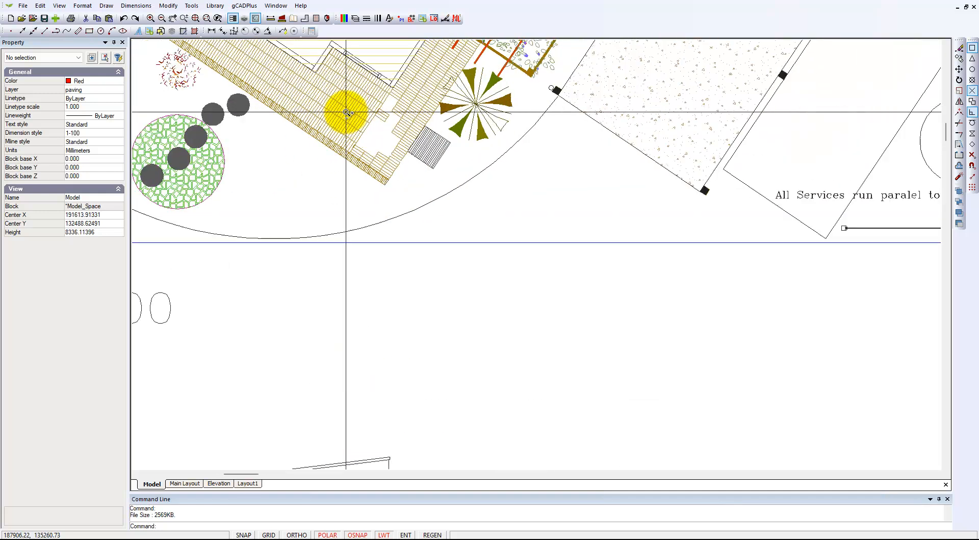
{"action": "scroll", "coordinate": [346, 112], "scroll_direction": "up", "scroll_amount": 1}
{"action": "left_click", "coordinate": [365, 125]}
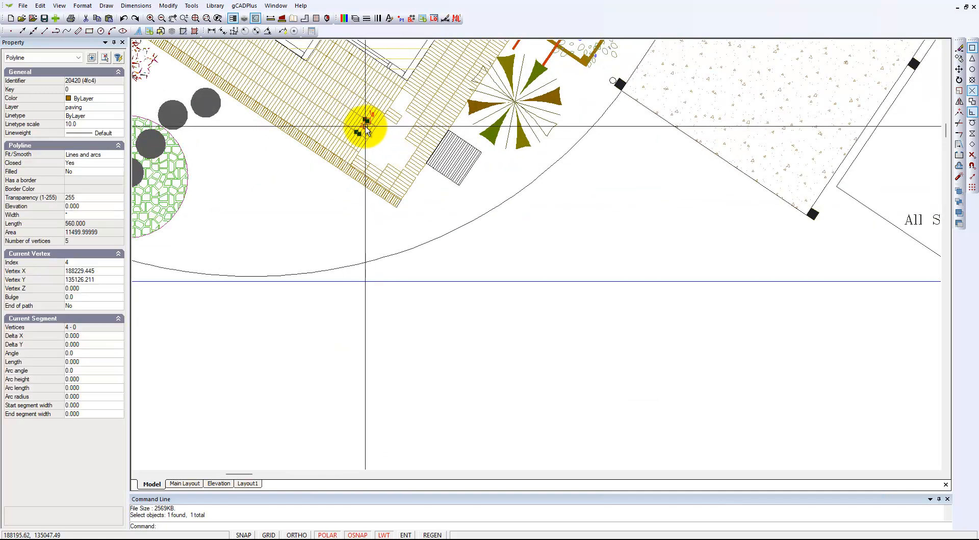
{"action": "middle_click_drag", "start_coordinate": [354, 107], "coordinate": [366, 270]}
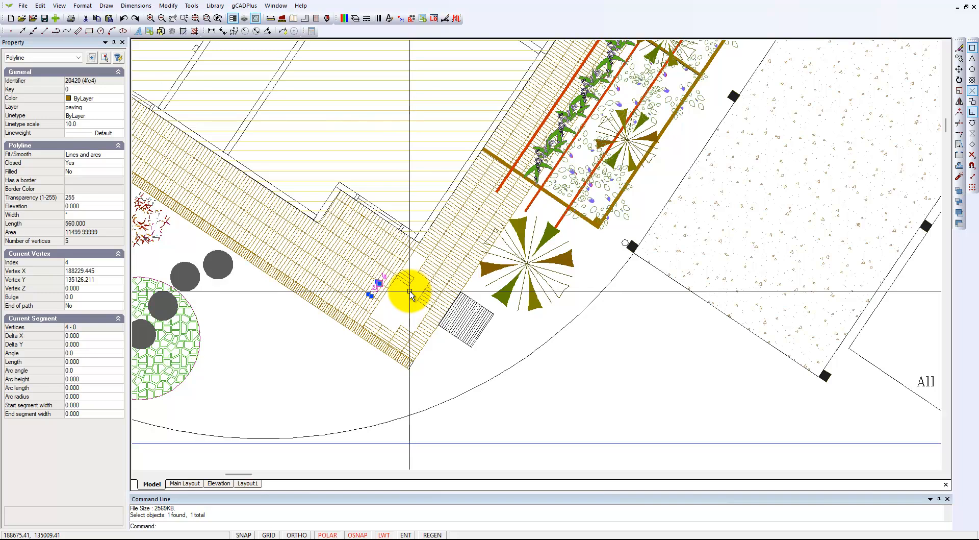
{"action": "key", "text": "Escape"}
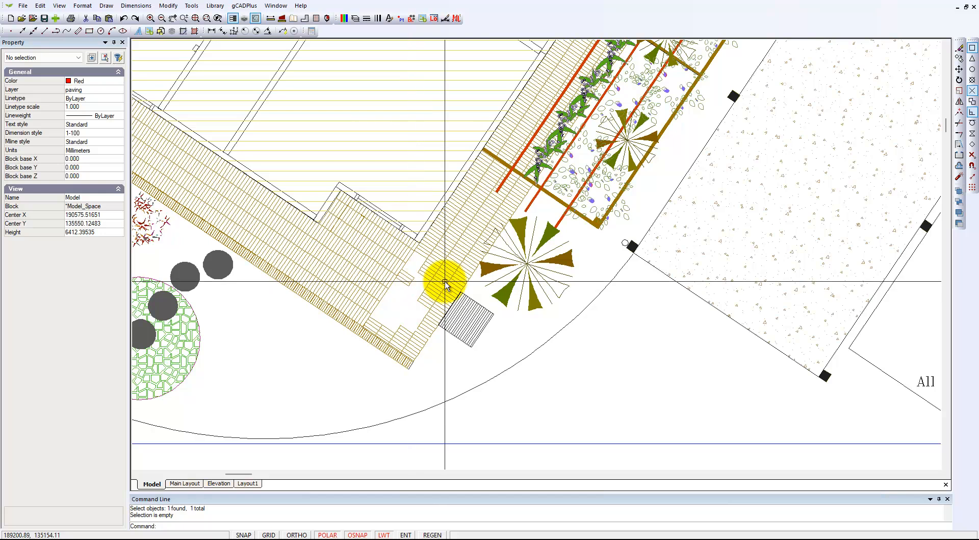
{"action": "left_click", "coordinate": [398, 270]}
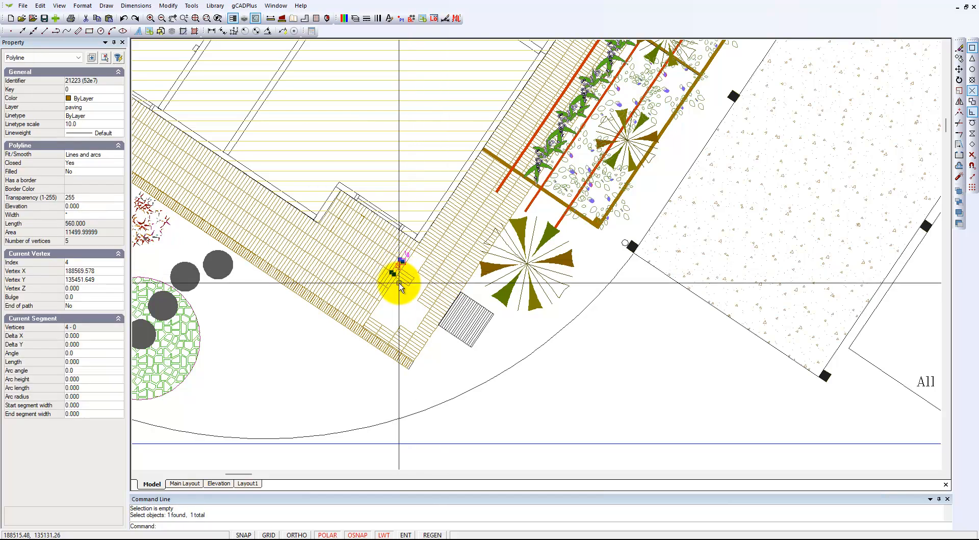
{"action": "key", "text": "Escape"}
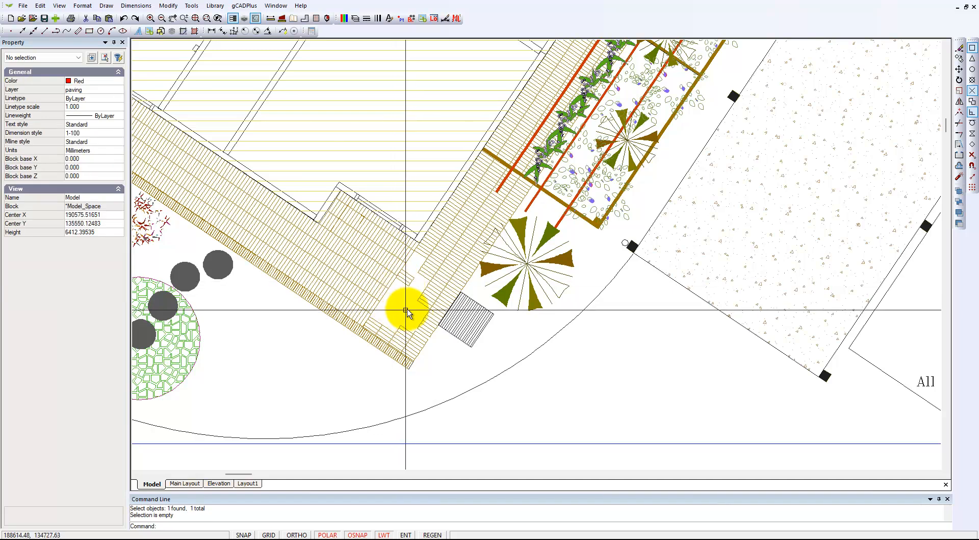
Turn on the HousePaving layer to show the hatched paving on the lower plan.
{"action": "scroll", "coordinate": [412, 306], "scroll_direction": "down", "scroll_amount": 3}
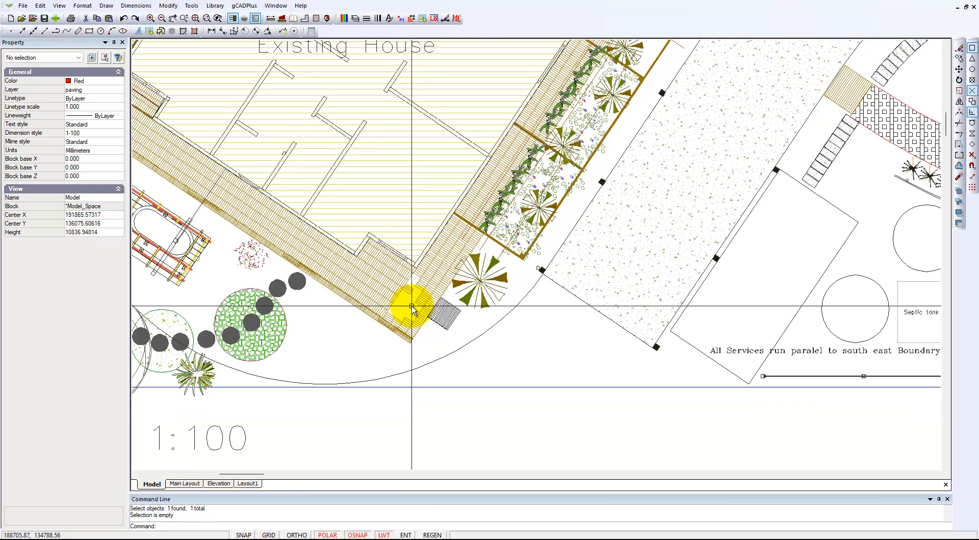
{"action": "scroll", "coordinate": [411, 306], "scroll_direction": "down", "scroll_amount": 1}
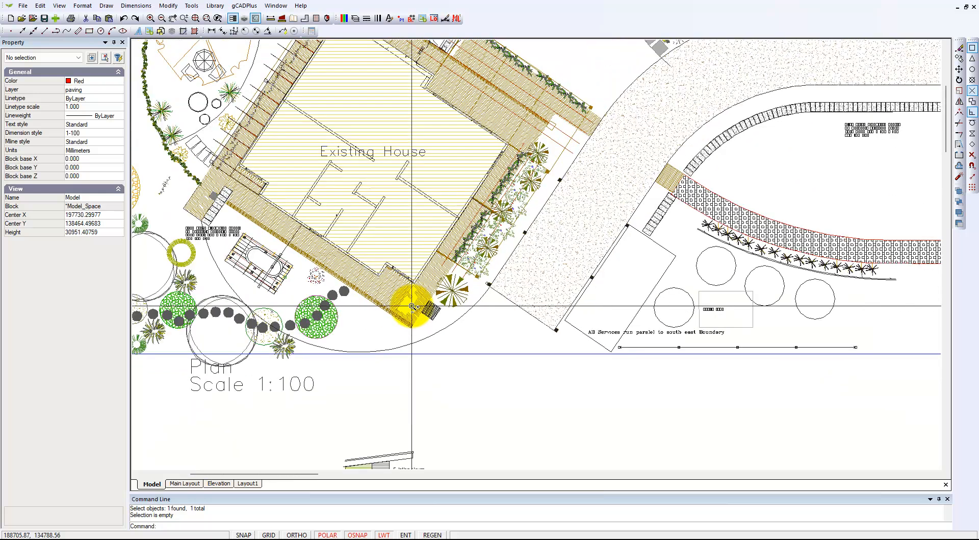
{"action": "scroll", "coordinate": [411, 306], "scroll_direction": "down", "scroll_amount": 1}
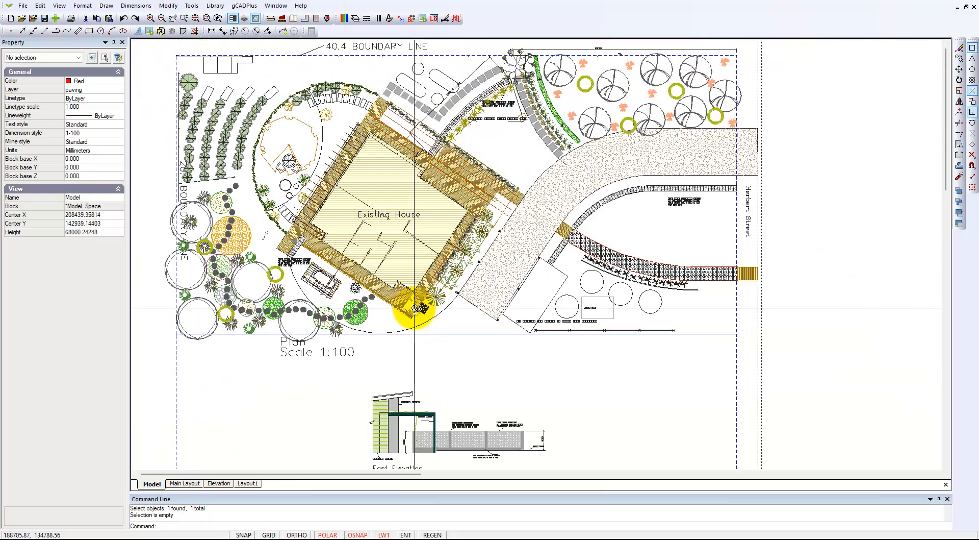
{"action": "scroll", "coordinate": [414, 308], "scroll_direction": "down", "scroll_amount": 1}
{"action": "mouse_move", "coordinate": [434, 347]}
{"action": "middle_mouse_down"}
{"action": "mouse_move", "coordinate": [454, 243]}
{"action": "mouse_move", "coordinate": [449, 198]}
{"action": "middle_mouse_up"}
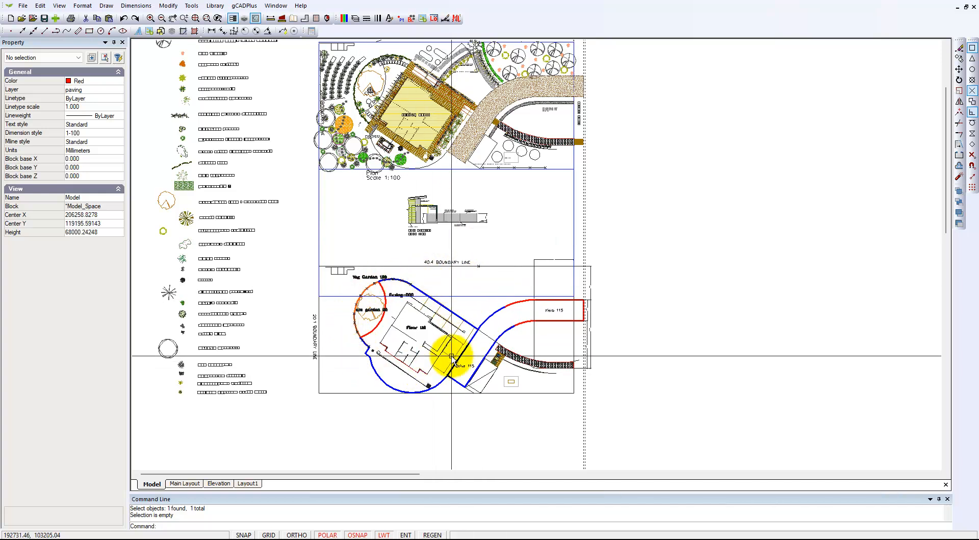
{"action": "scroll", "coordinate": [438, 339], "scroll_direction": "up", "scroll_amount": 3}
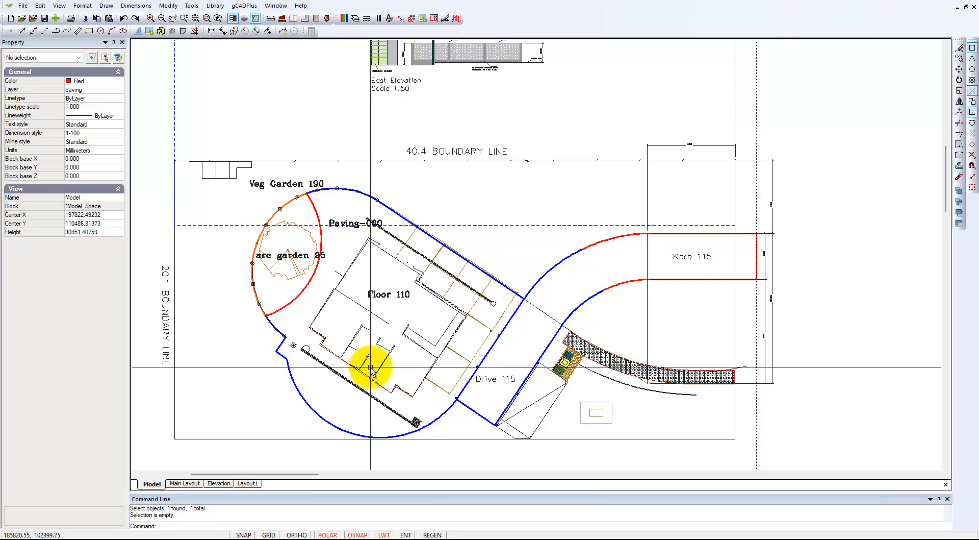
{"action": "left_click", "coordinate": [357, 19]}
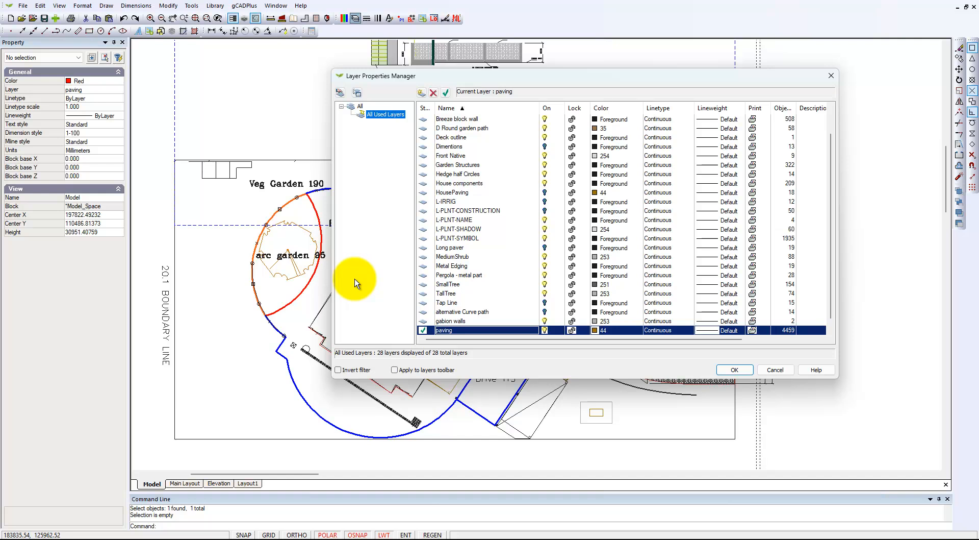
{"action": "left_click", "coordinate": [544, 194]}
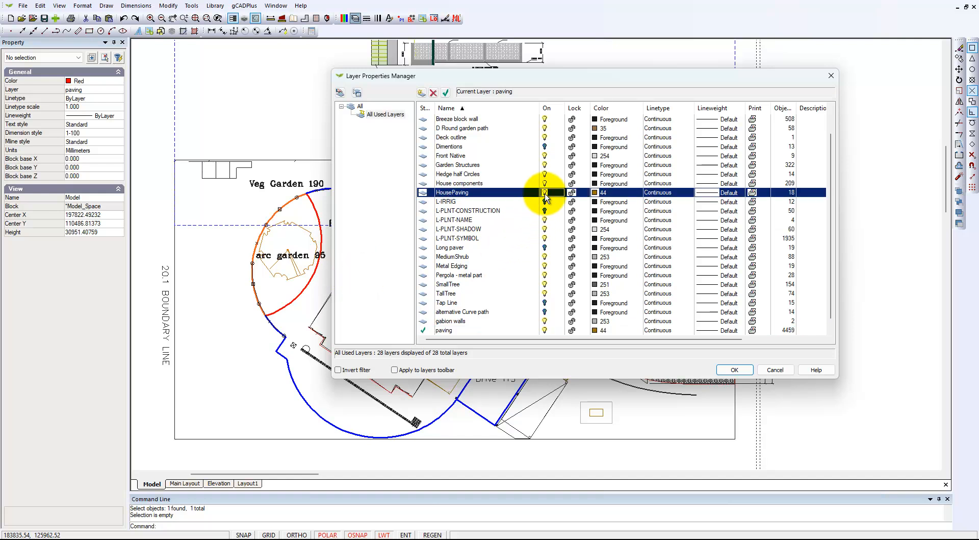
{"action": "left_click", "coordinate": [735, 370]}
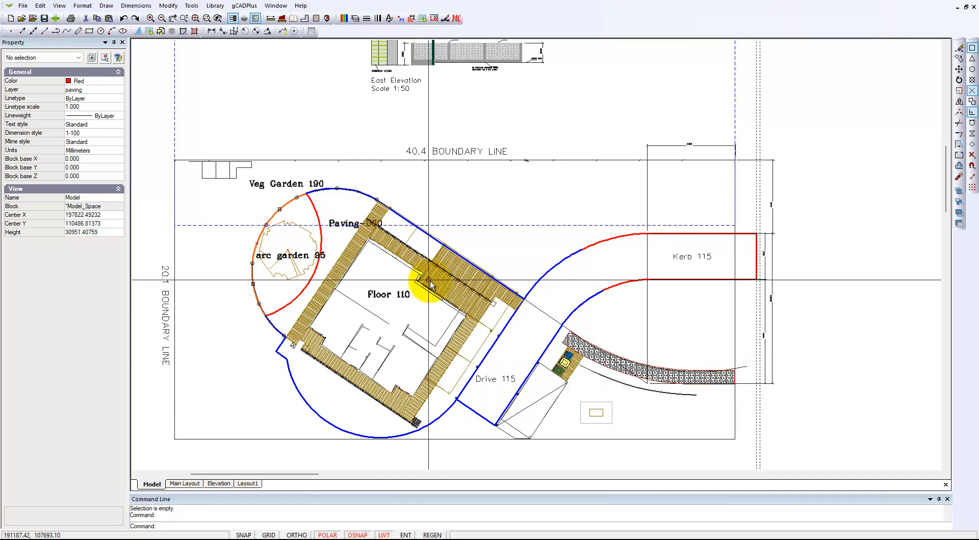
Open the HousePavingArea block around the house on the lower plan for block editing.
{"action": "scroll", "coordinate": [415, 405], "scroll_direction": "up", "scroll_amount": 5}
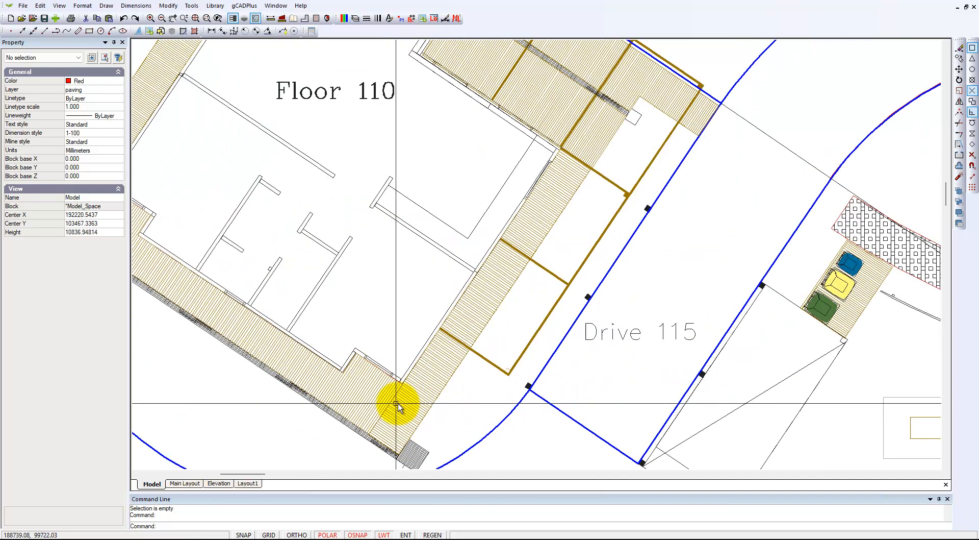
{"action": "scroll", "coordinate": [551, 96], "scroll_direction": "down", "scroll_amount": 3}
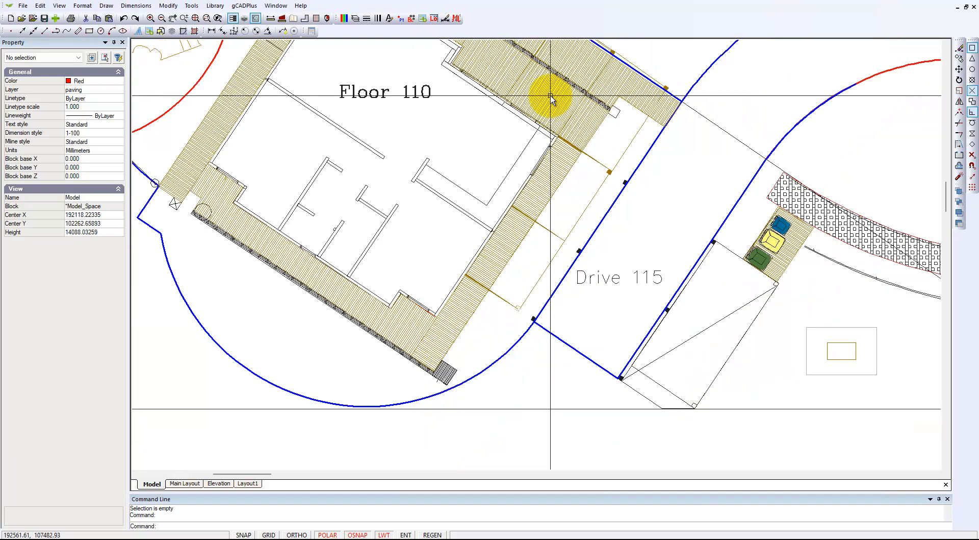
{"action": "scroll", "coordinate": [552, 99], "scroll_direction": "down", "scroll_amount": 2}
{"action": "middle_click_drag", "start_coordinate": [532, 131], "coordinate": [479, 219]}
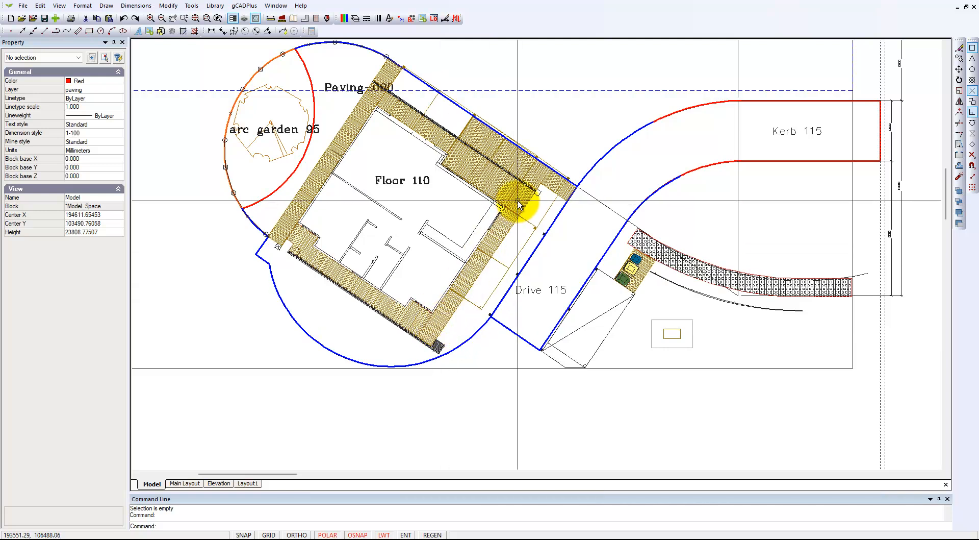
{"action": "left_click", "coordinate": [448, 317]}
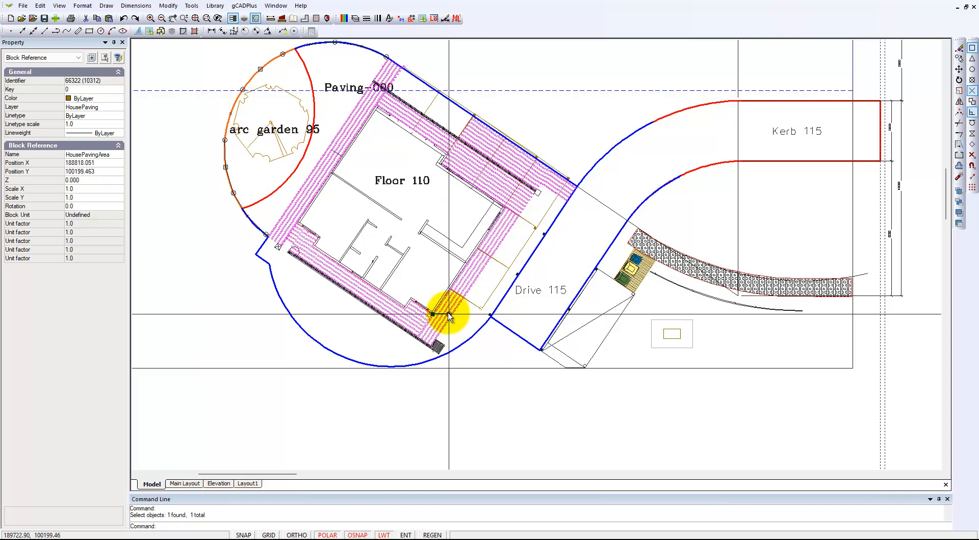
{"action": "right_click", "coordinate": [442, 316]}
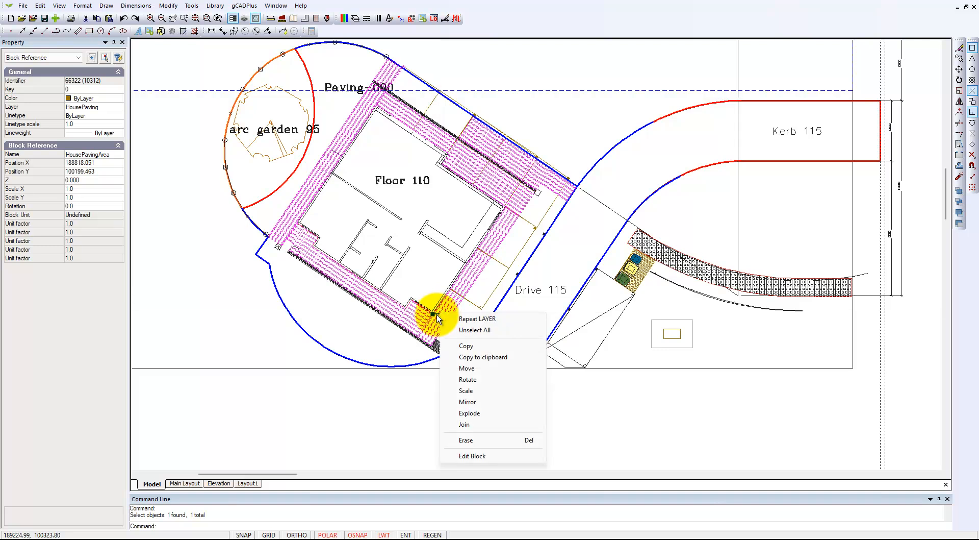
{"action": "left_click", "coordinate": [468, 456]}
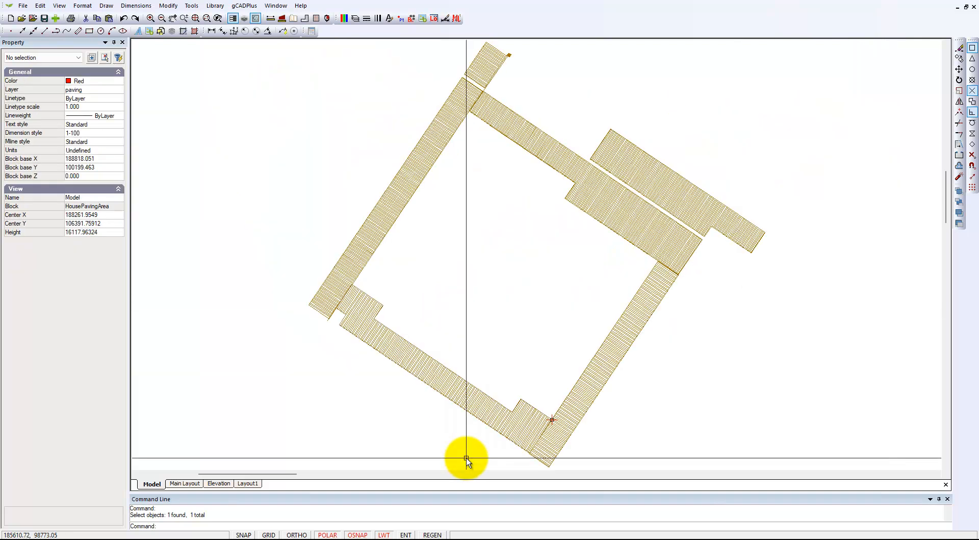
Inspect the pattern, angle and scale of three hatched paving strips around the house, and close the block editor.
{"action": "left_click", "coordinate": [589, 401]}
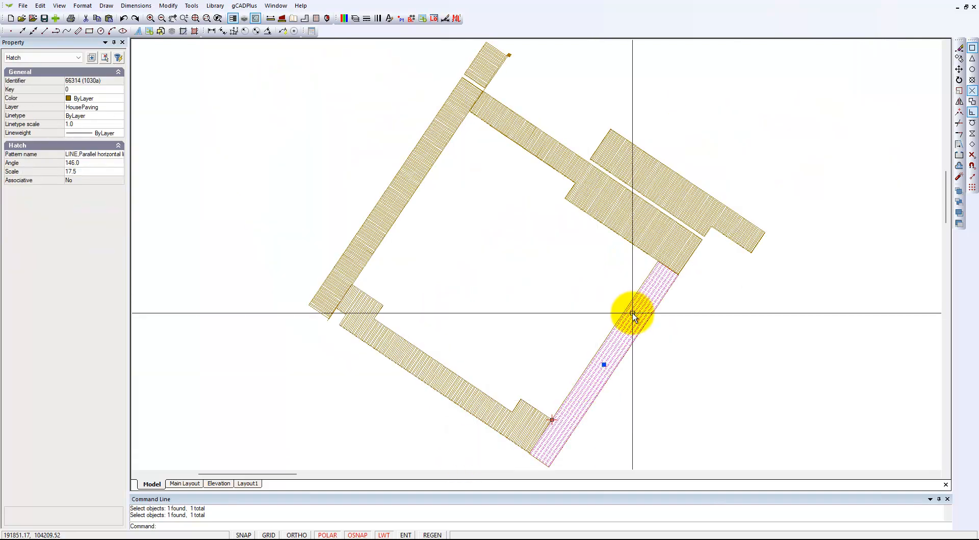
{"action": "key", "text": "Escape"}
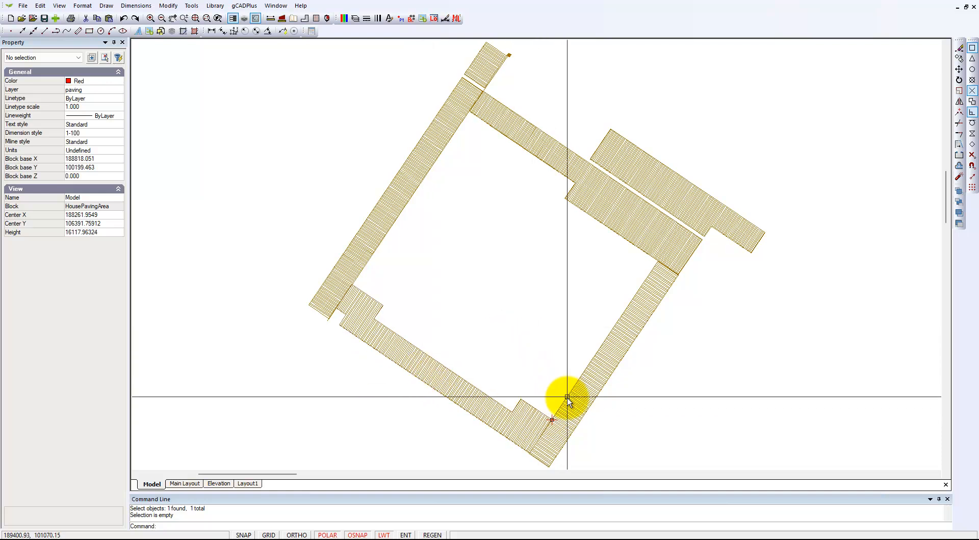
{"action": "left_click", "coordinate": [574, 412]}
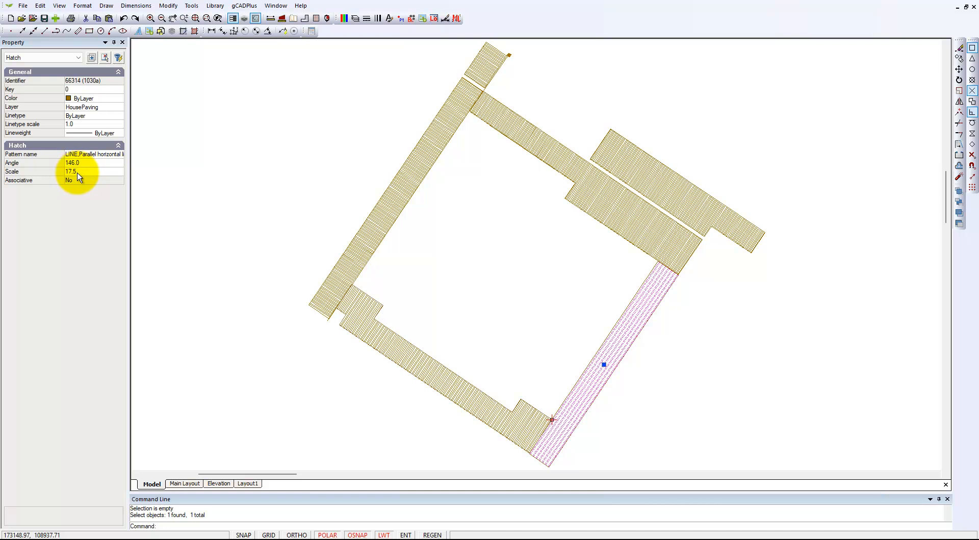
{"action": "key", "text": "Escape"}
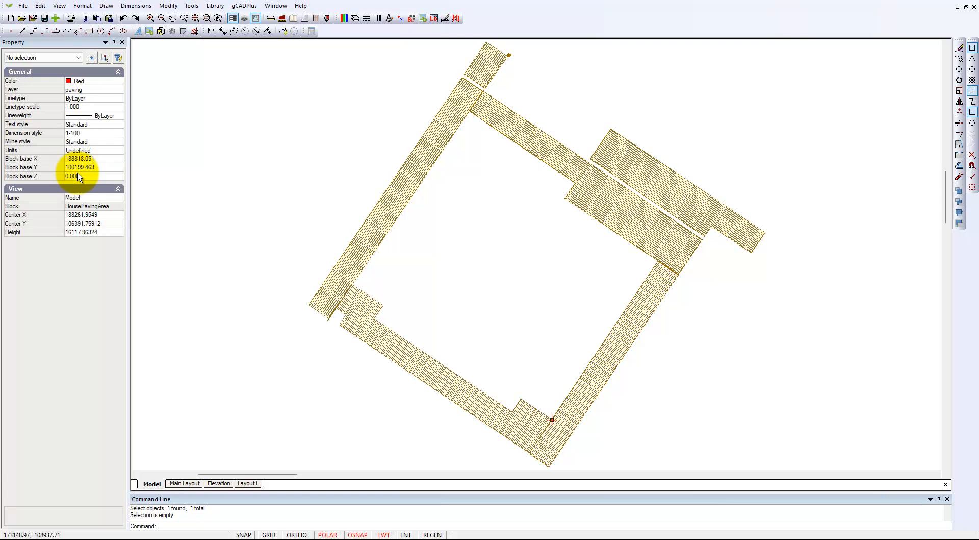
{"action": "left_click", "coordinate": [359, 326]}
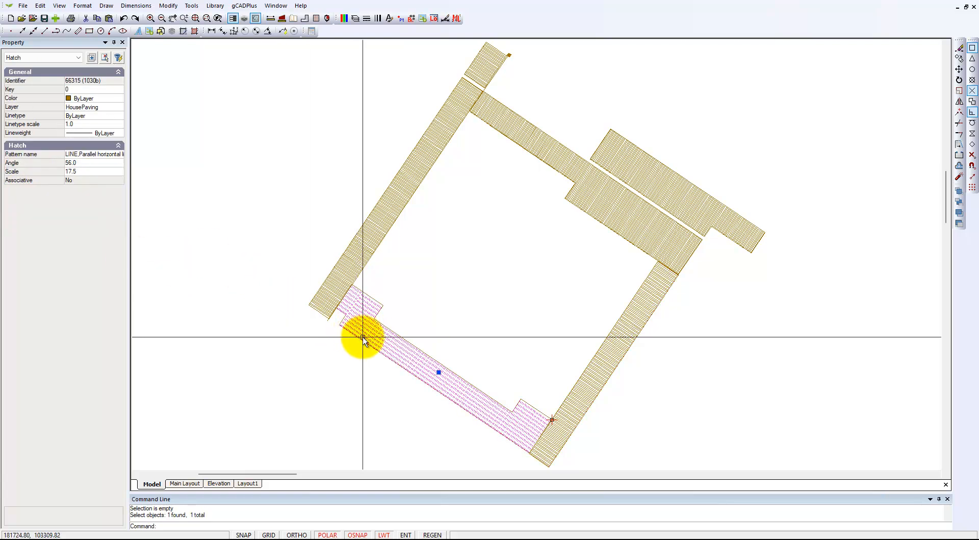
{"action": "key", "text": "Escape"}
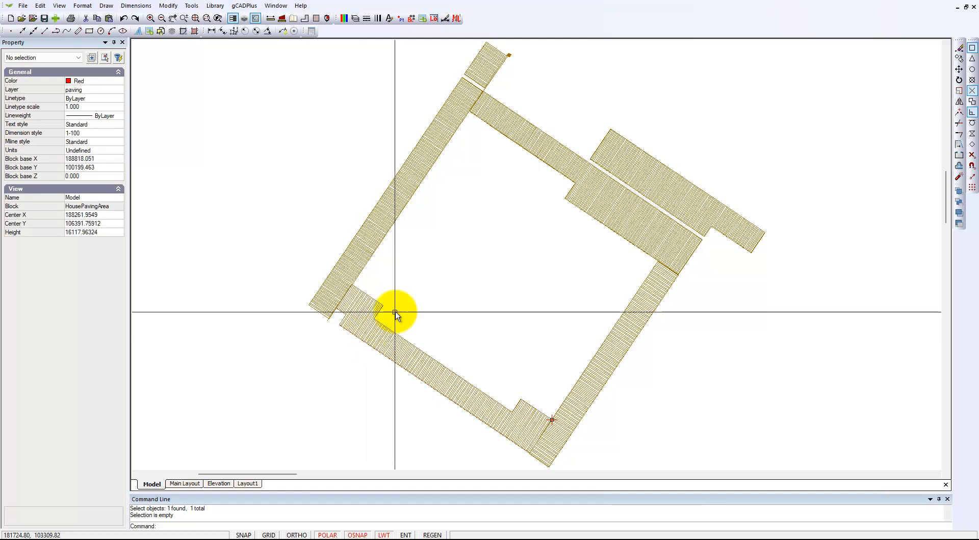
{"action": "left_click", "coordinate": [363, 250]}
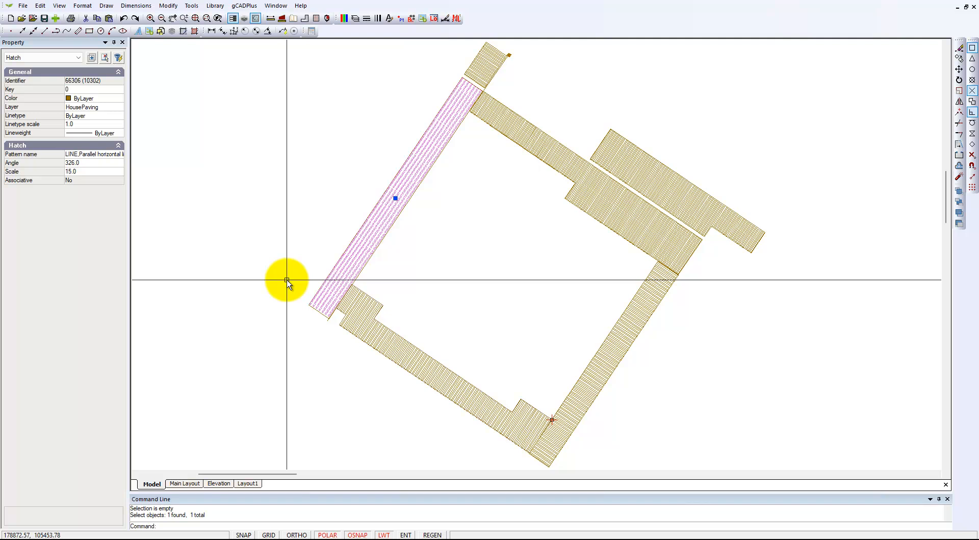
{"action": "key", "text": "Escape"}
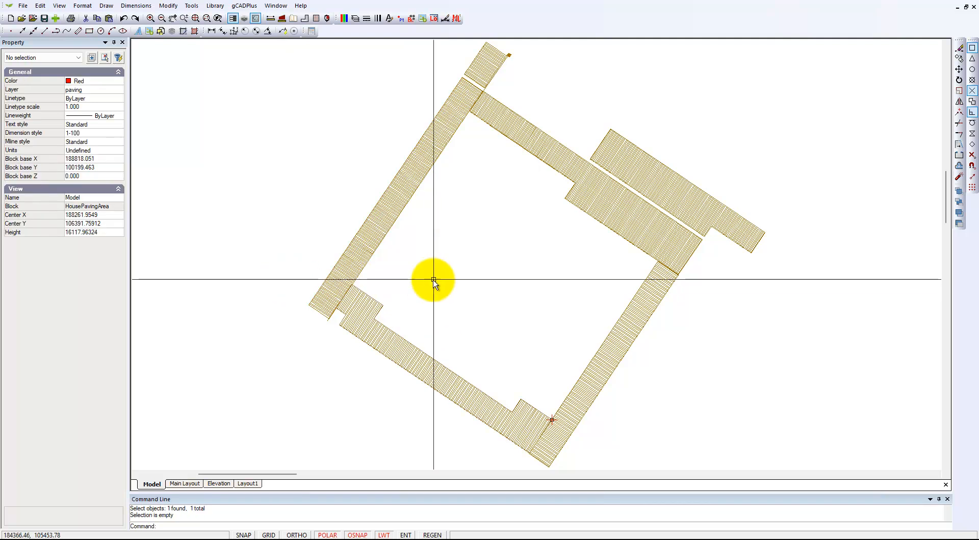
{"action": "right_click", "coordinate": [480, 262]}
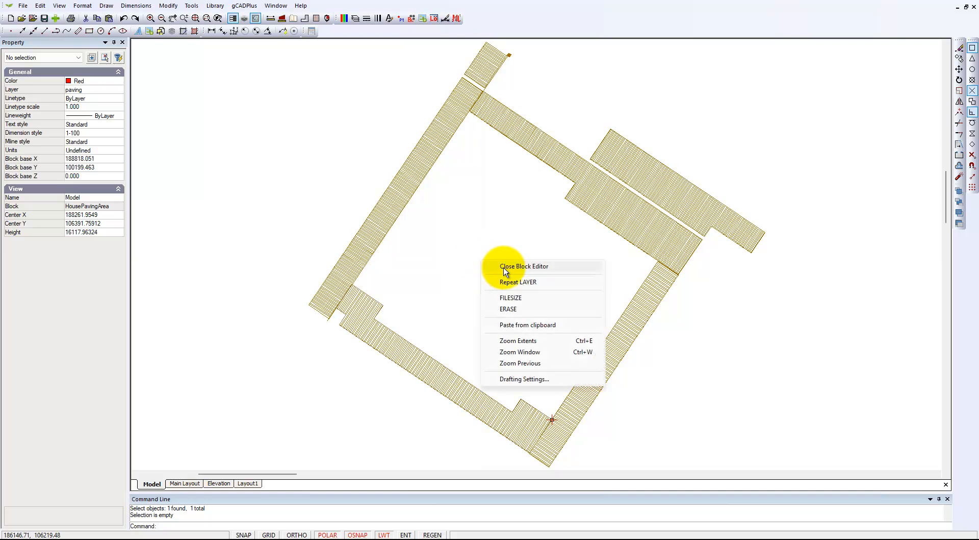
{"action": "left_click", "coordinate": [503, 267]}
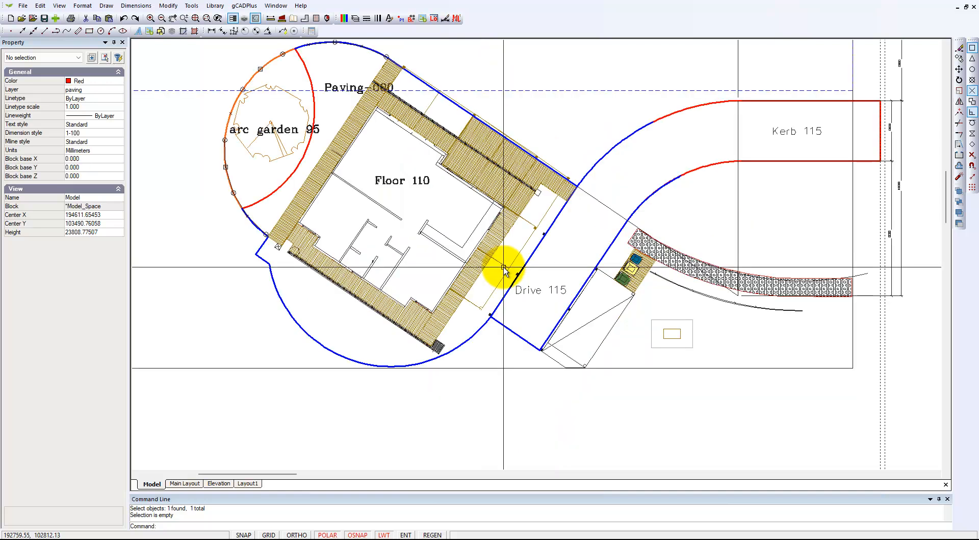
Select the hatched HousePavingArea block on the lower plan and examine how far its paving extends around the house.
{"action": "left_click", "coordinate": [429, 332]}
{"action": "scroll", "coordinate": [427, 329], "scroll_direction": "up", "scroll_amount": 5}
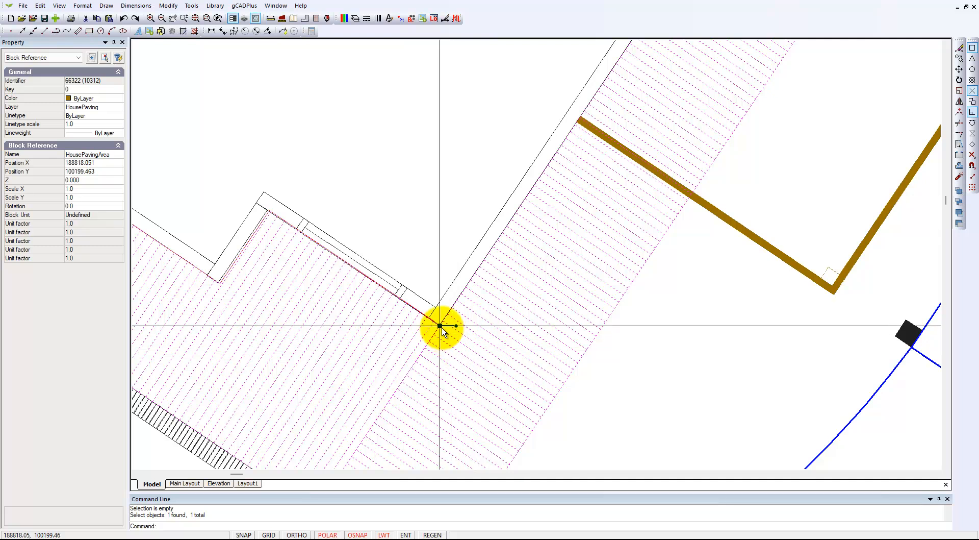
{"action": "scroll", "coordinate": [442, 330], "scroll_direction": "down", "scroll_amount": 5}
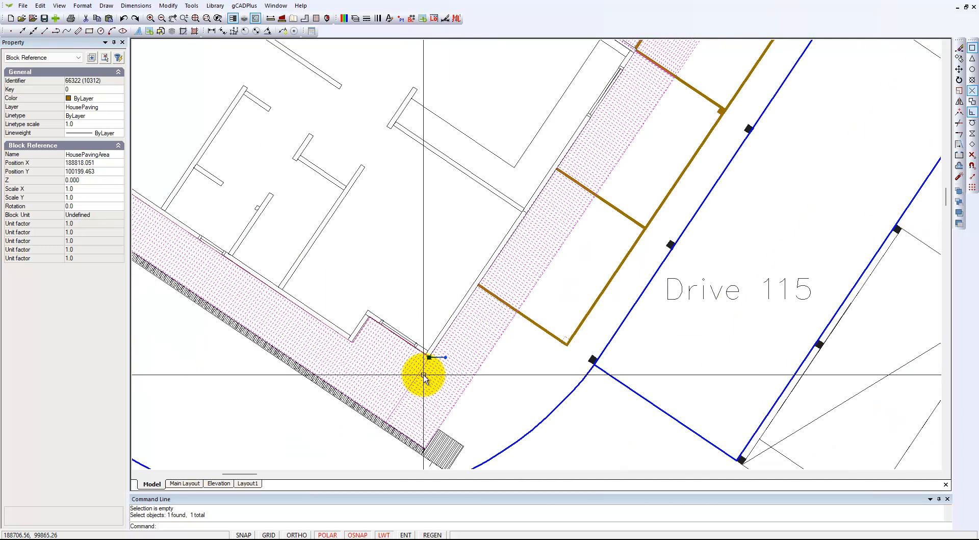
{"action": "scroll", "coordinate": [424, 377], "scroll_direction": "down", "scroll_amount": 4}
{"action": "mouse_move", "coordinate": [437, 317]}
{"action": "middle_mouse_down"}
{"action": "mouse_move", "coordinate": [438, 306]}
{"action": "mouse_move", "coordinate": [427, 398]}
{"action": "middle_mouse_up"}
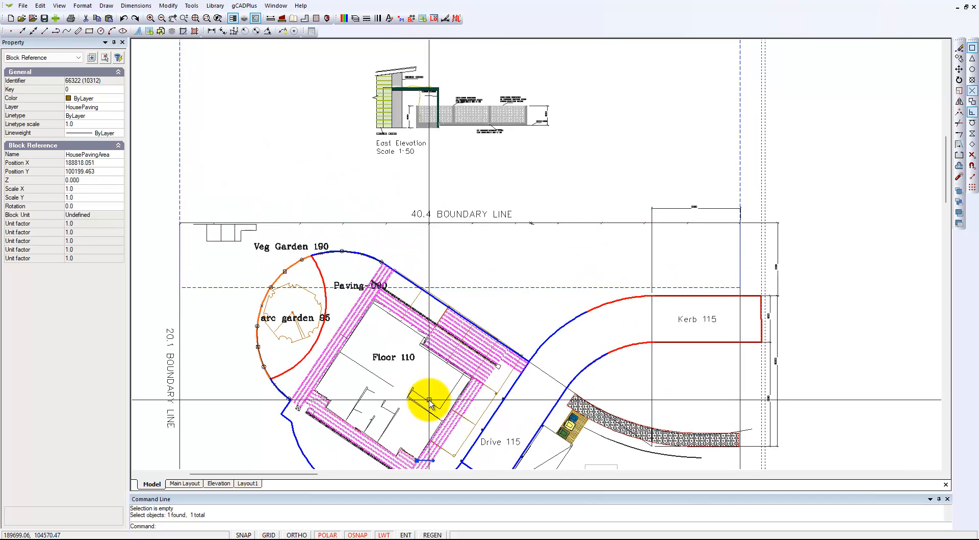
{"action": "scroll", "coordinate": [430, 400], "scroll_direction": "down", "scroll_amount": 2}
{"action": "scroll", "coordinate": [429, 399], "scroll_direction": "down", "scroll_amount": 1}
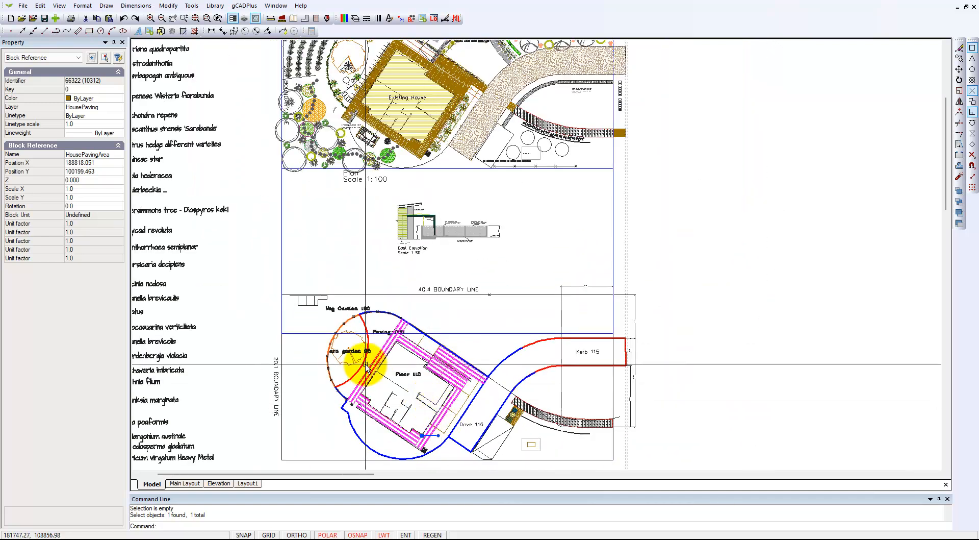
Turn off the HousePaving layer to leave only the individually drawn pavers around the existing house on the upper plan.
{"action": "middle_click_drag", "start_coordinate": [374, 217], "coordinate": [366, 327]}
{"action": "scroll", "coordinate": [411, 228], "scroll_direction": "up", "scroll_amount": 3}
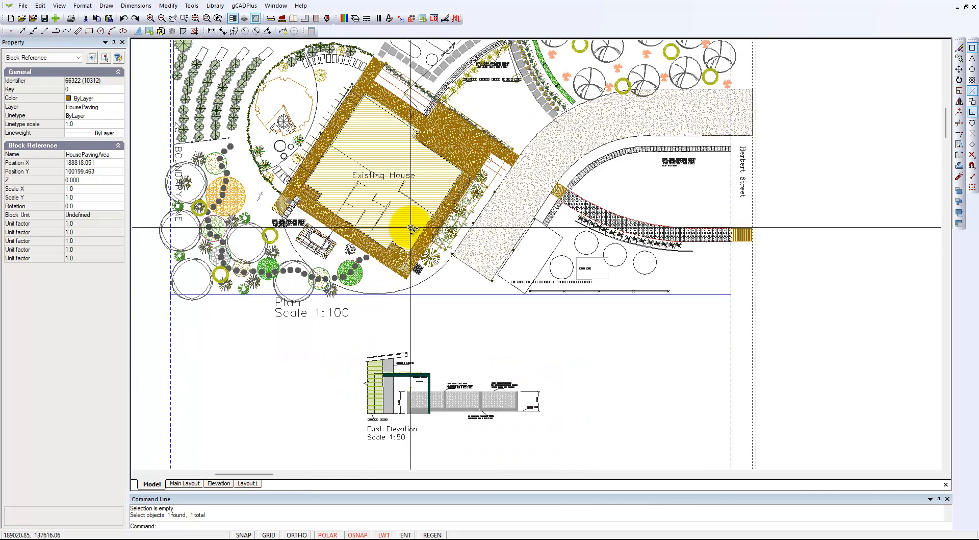
{"action": "scroll", "coordinate": [409, 226], "scroll_direction": "up", "scroll_amount": 1}
{"action": "scroll", "coordinate": [408, 225], "scroll_direction": "up", "scroll_amount": 1}
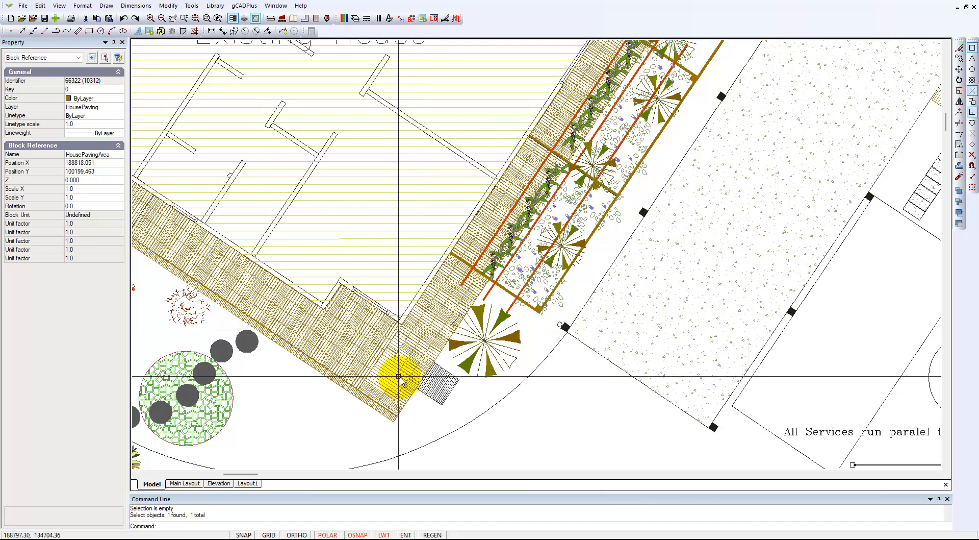
{"action": "left_click", "coordinate": [355, 20]}
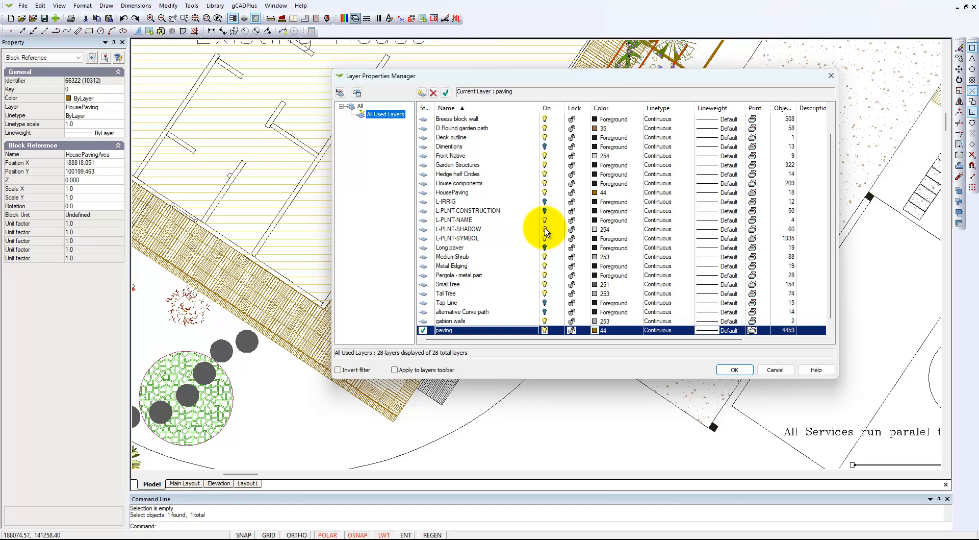
{"action": "left_click", "coordinate": [545, 193]}
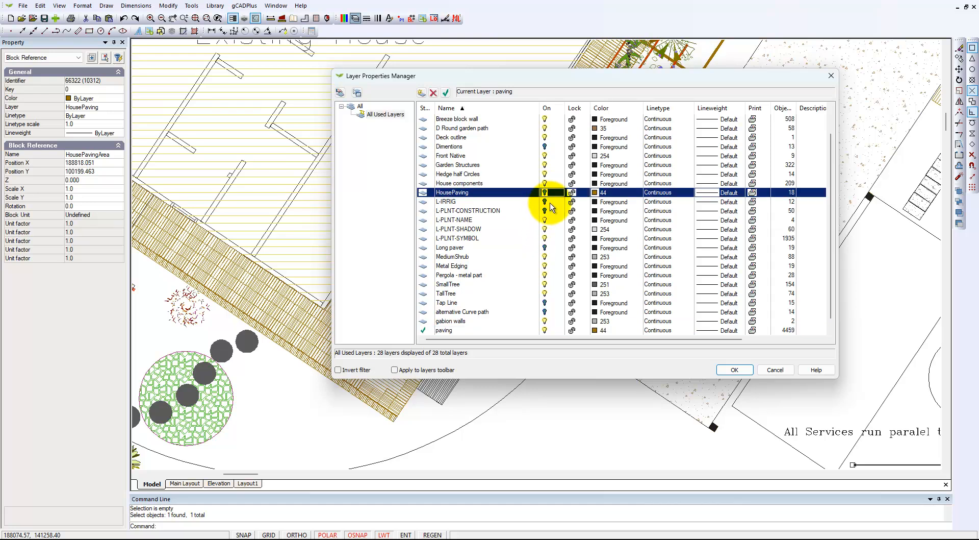
{"action": "left_click", "coordinate": [733, 371]}
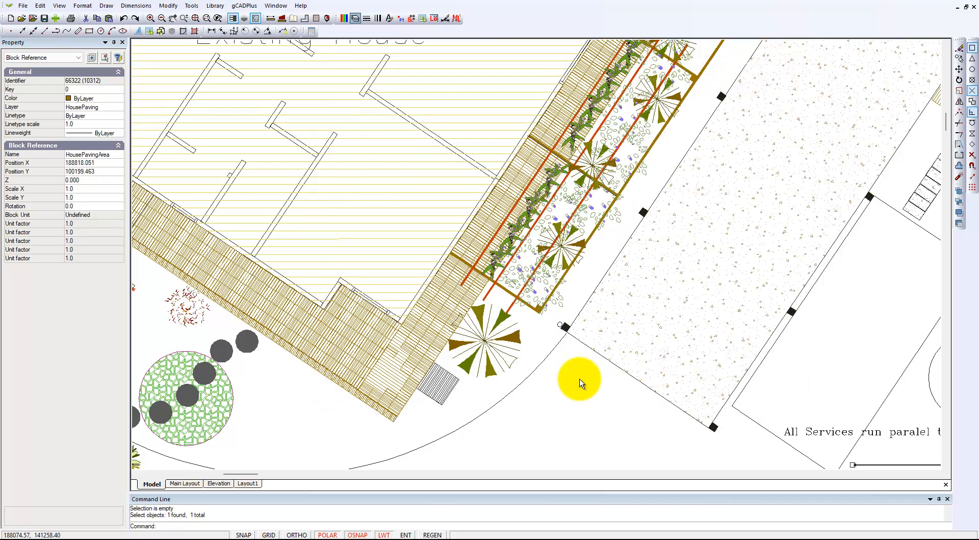
Inspect the properties of an individual paver polyline beside the gap at the existing house's lower corner.
{"action": "scroll", "coordinate": [389, 380], "scroll_direction": "up", "scroll_amount": 3}
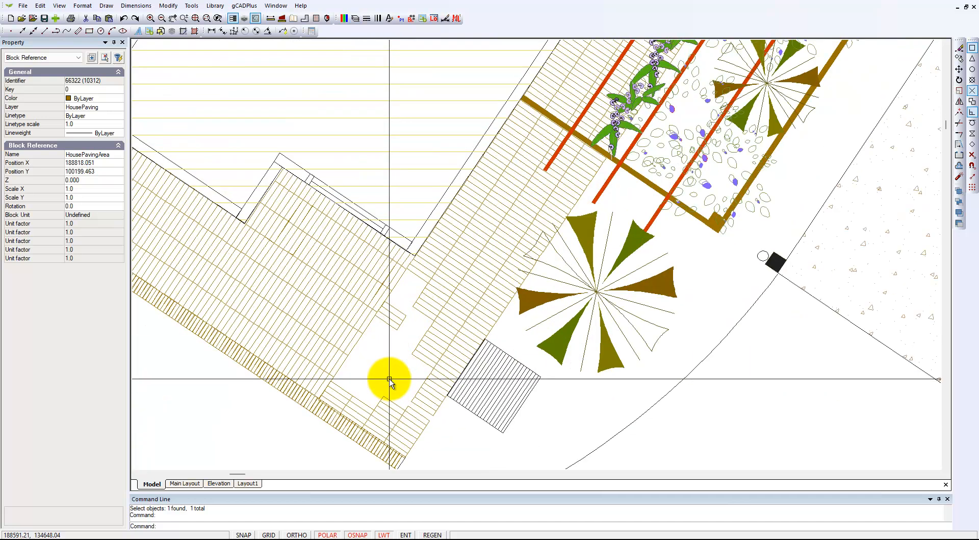
{"action": "left_click", "coordinate": [435, 339]}
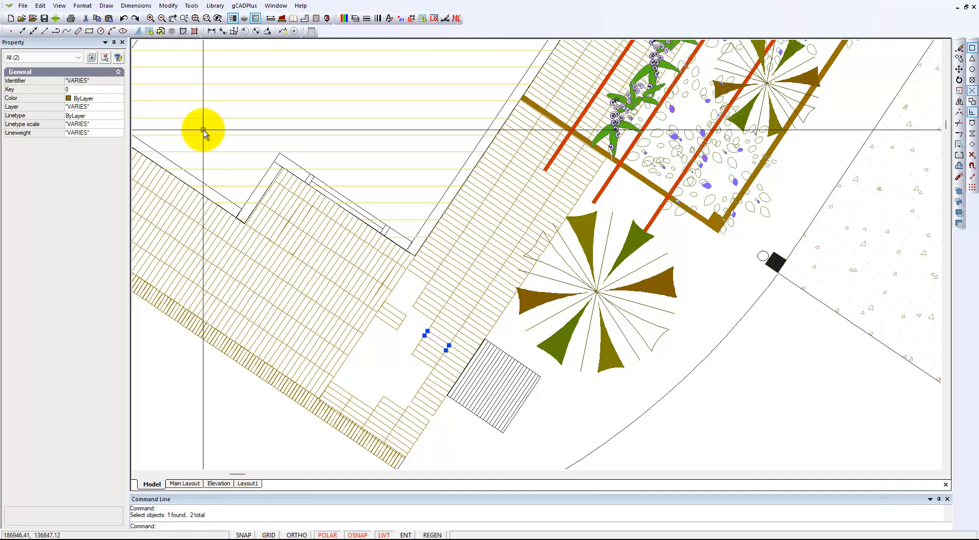
{"action": "key", "text": "Escape"}
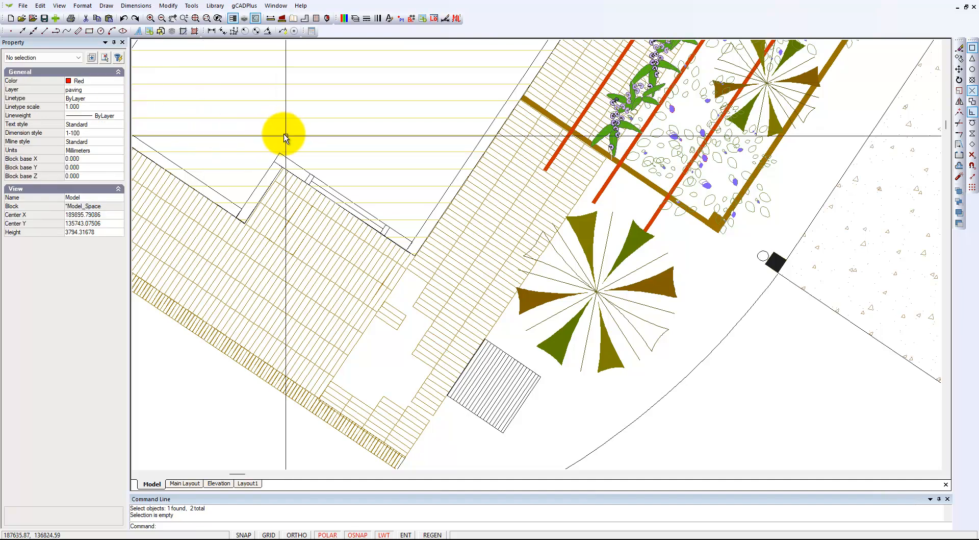
{"action": "left_click", "coordinate": [443, 342]}
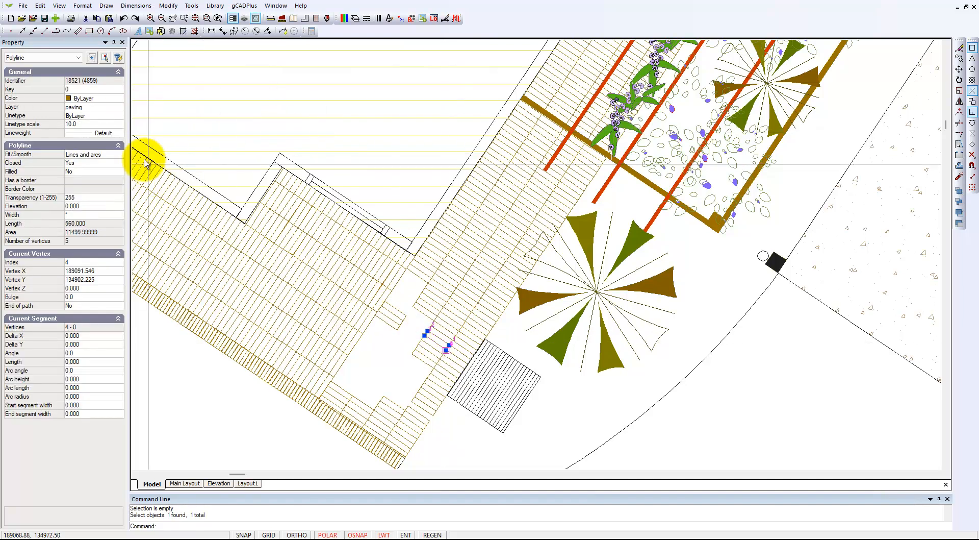
{"action": "key", "text": "Escape"}
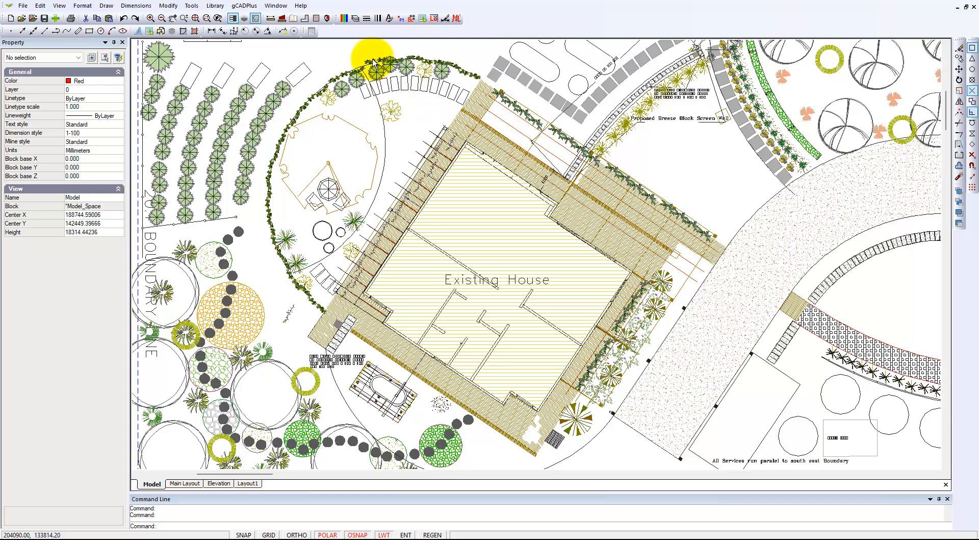
Isolate the paving layer so that only its objects are displayed.
{"action": "left_click", "coordinate": [192, 6]}
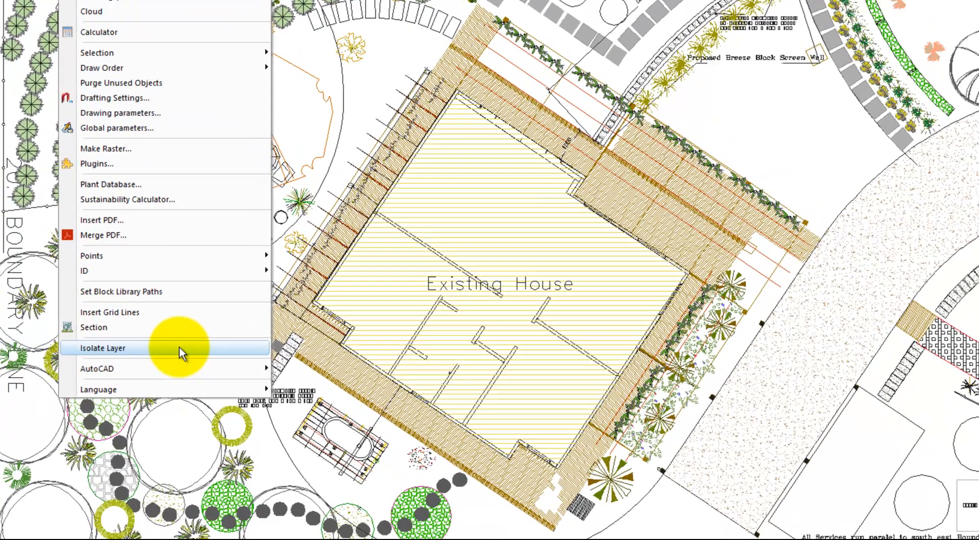
{"action": "left_click", "coordinate": [206, 325]}
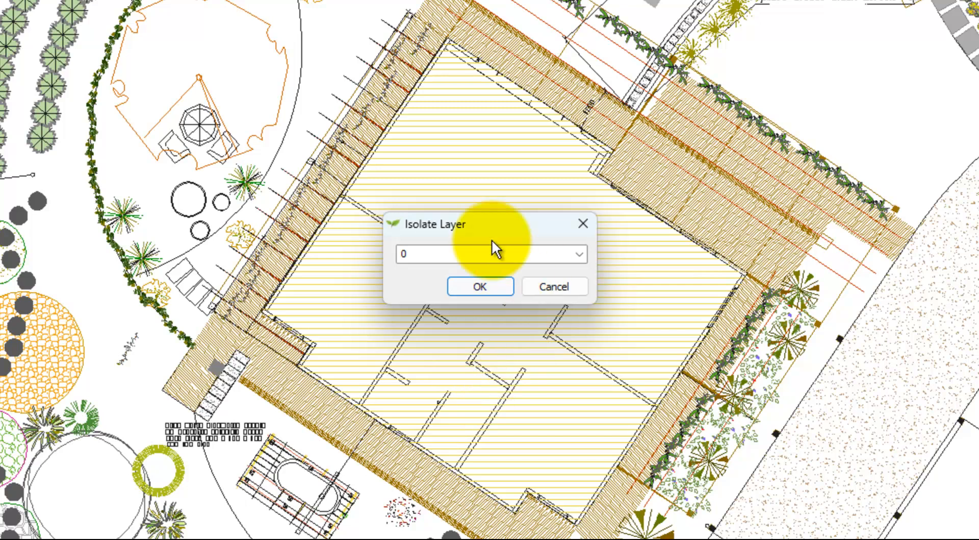
{"action": "left_click", "coordinate": [583, 255]}
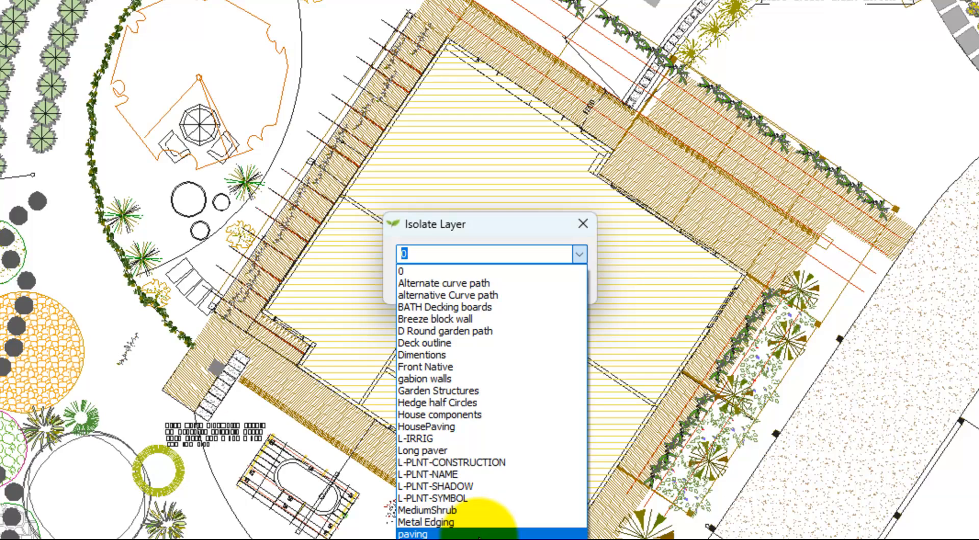
{"action": "left_click", "coordinate": [479, 534]}
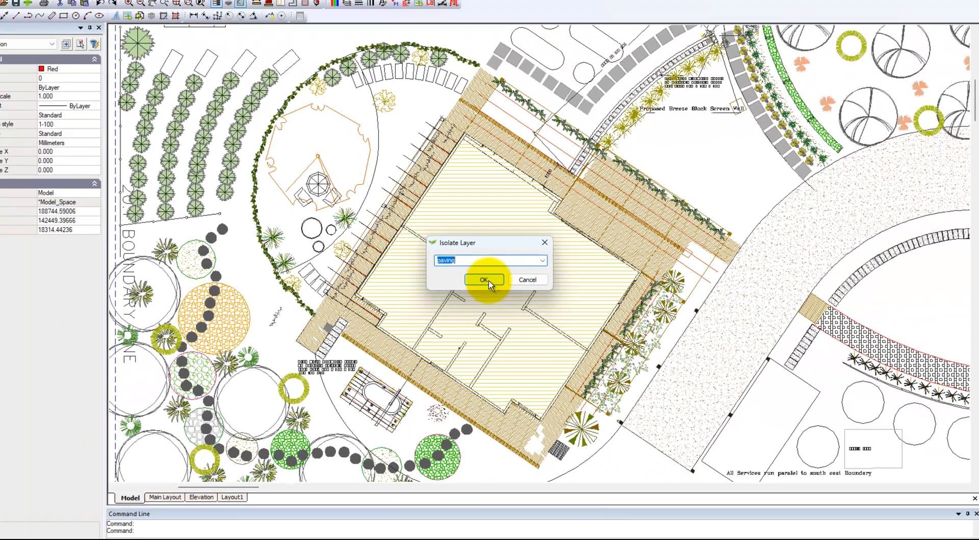
{"action": "left_click", "coordinate": [477, 286]}
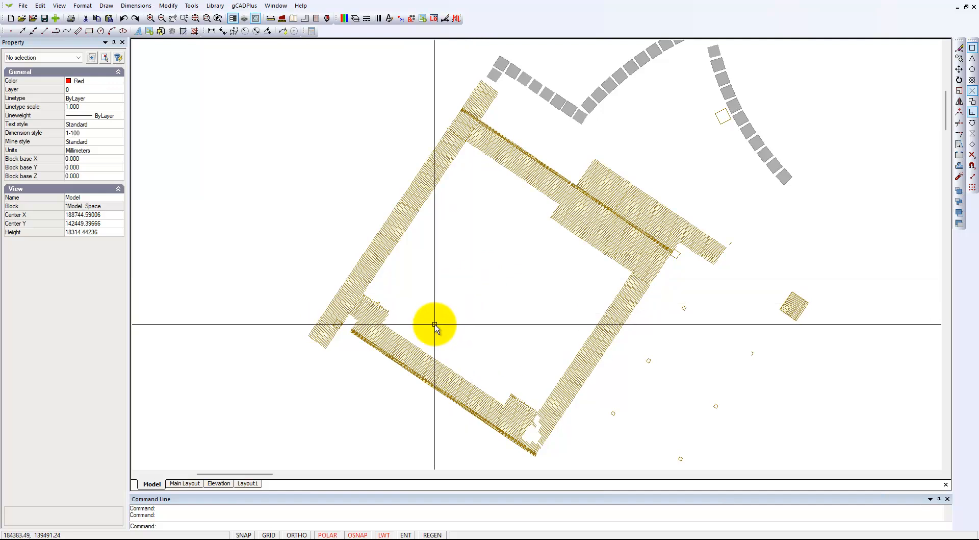
Delete the paver polylines around the paving's lower corner, including the adjoining ends of both strips but not the narrow border.
{"action": "scroll", "coordinate": [508, 434], "scroll_direction": "up", "scroll_amount": 4}
{"action": "middle_click_drag", "start_coordinate": [510, 422], "coordinate": [404, 301]}
{"action": "scroll", "coordinate": [402, 300], "scroll_direction": "up", "scroll_amount": 4}
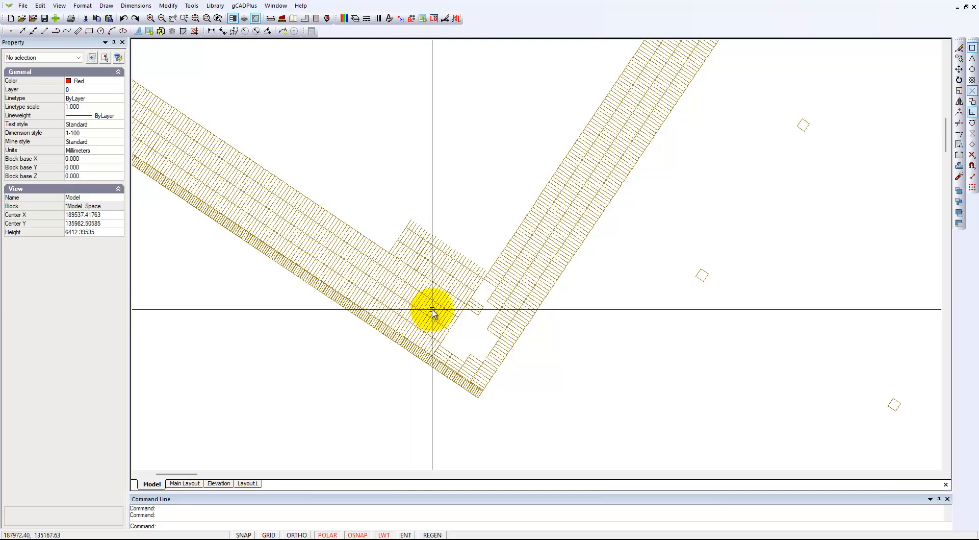
{"action": "left_click_drag", "start_coordinate": [463, 332], "coordinate": [418, 228]}
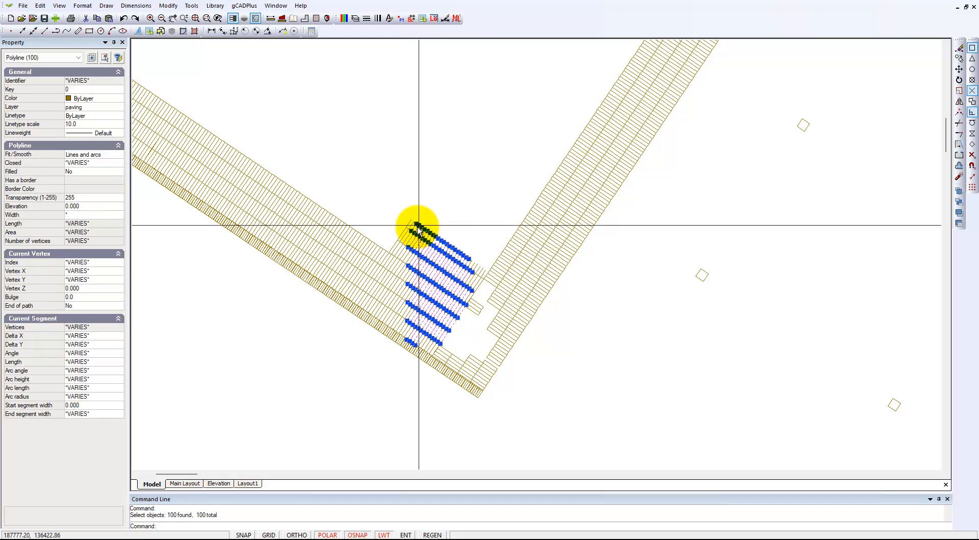
{"action": "key", "text": "Delete"}
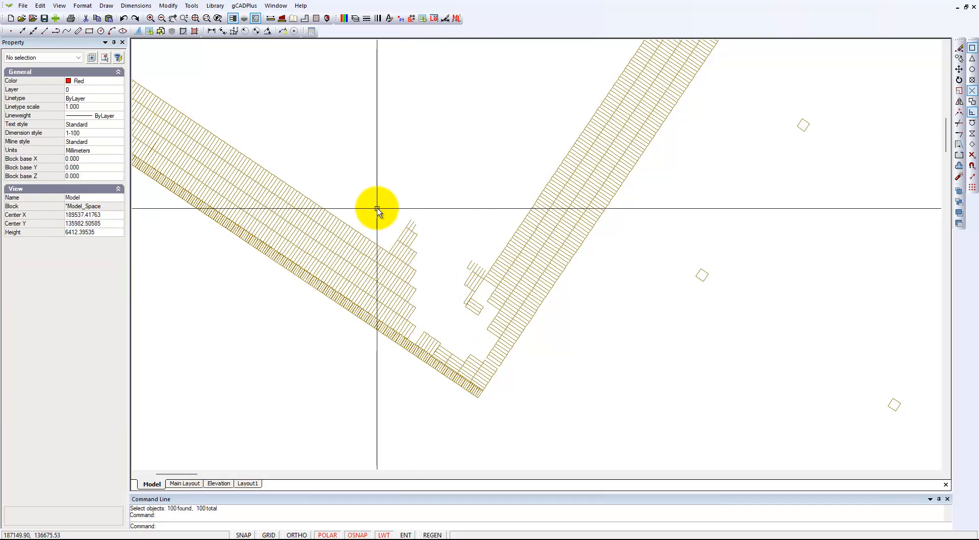
{"action": "left_click_drag", "start_coordinate": [377, 204], "coordinate": [569, 430]}
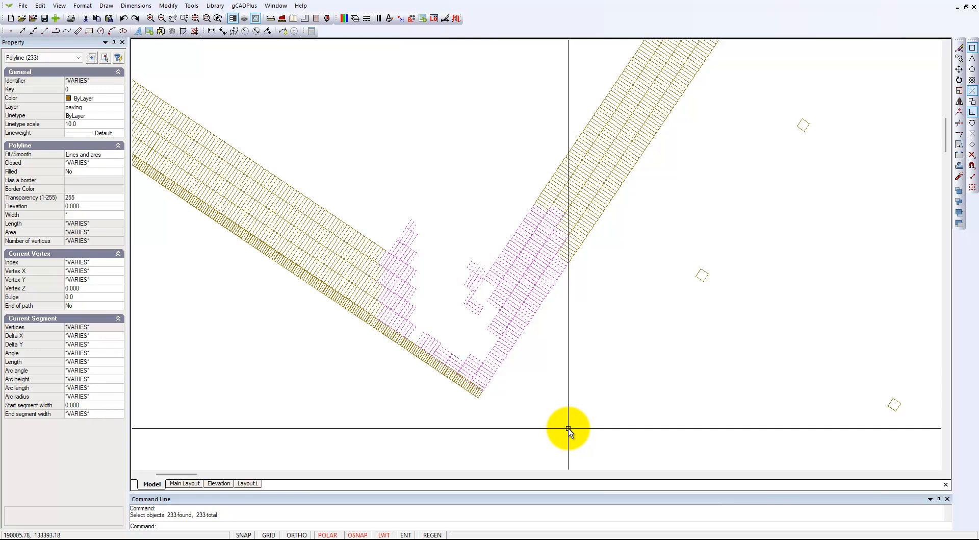
{"action": "key", "text": "Delete"}
Delete the pavers of the right-hand strip and the adjoining upper-right paving, keeping the square polyline at the narrow border's end.
{"action": "scroll", "coordinate": [567, 429], "scroll_direction": "down", "scroll_amount": 4}
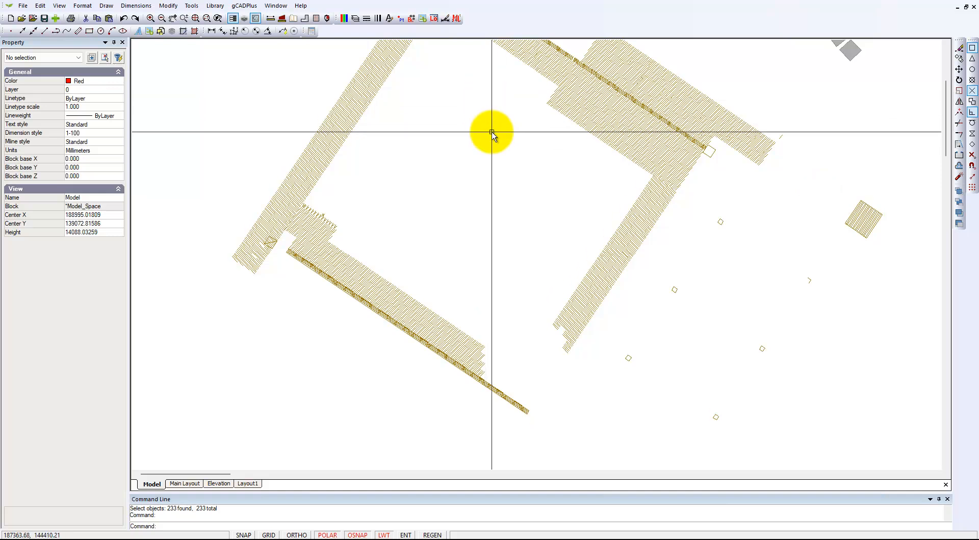
{"action": "mouse_move", "coordinate": [495, 84]}
{"action": "left_mouse_down"}
{"action": "mouse_move", "coordinate": [564, 218]}
{"action": "mouse_move", "coordinate": [717, 367]}
{"action": "mouse_move", "coordinate": [760, 350]}
{"action": "left_mouse_up"}
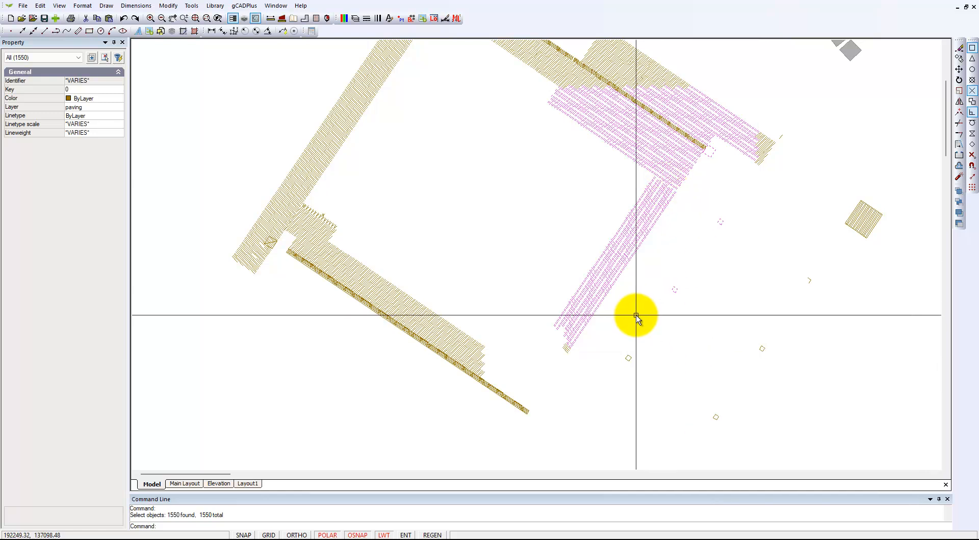
{"action": "scroll", "coordinate": [709, 169], "scroll_direction": "up", "scroll_amount": 3}
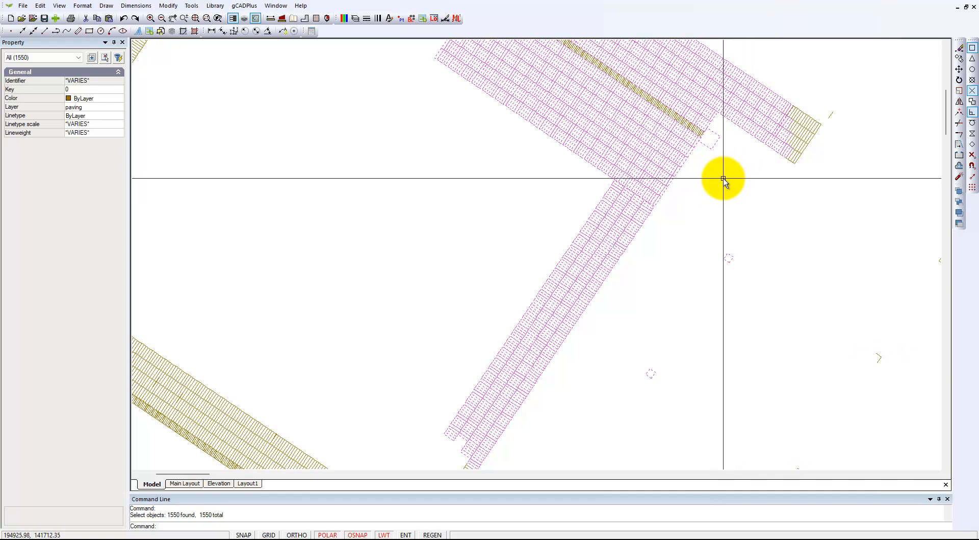
{"action": "left_click", "coordinate": [717, 143], "text": "shift"}
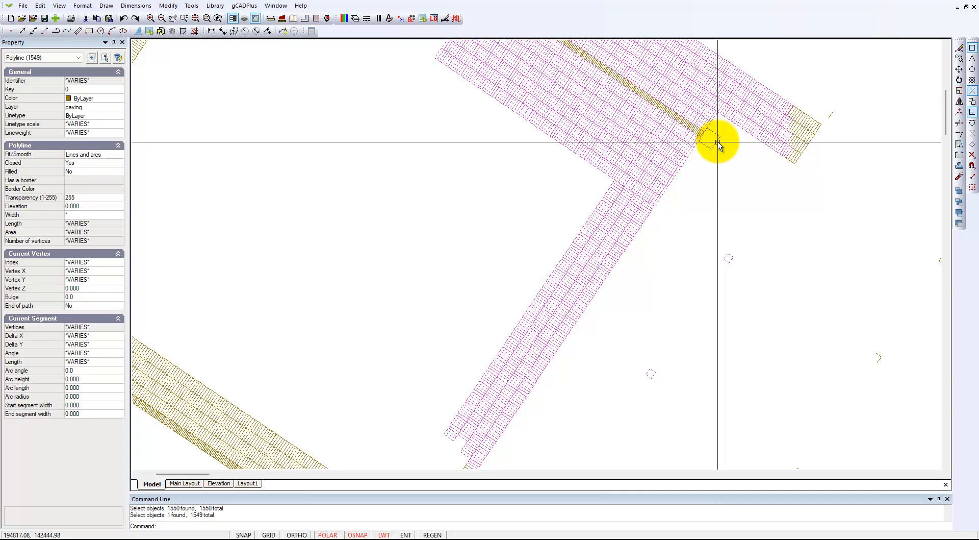
{"action": "scroll", "coordinate": [690, 242], "scroll_direction": "down", "scroll_amount": 2}
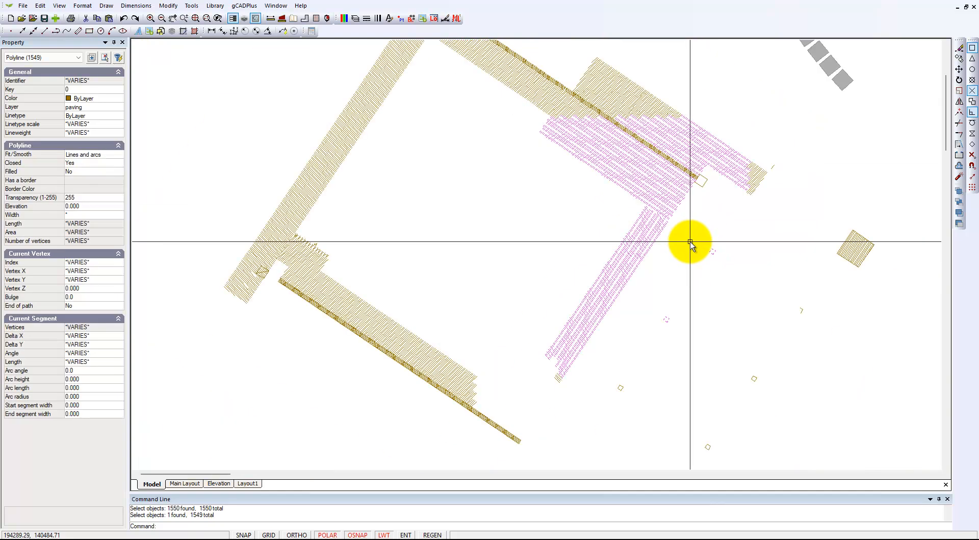
{"action": "key", "text": "Delete"}
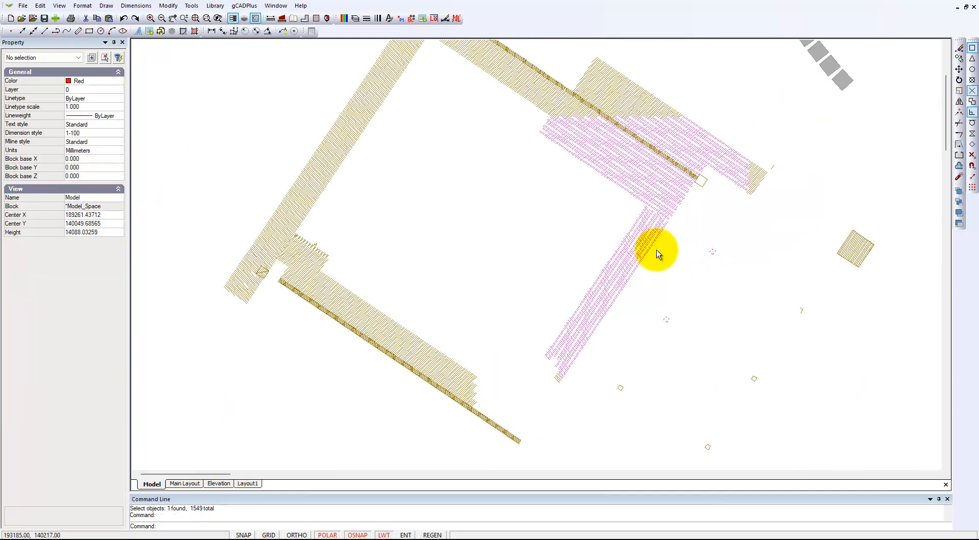
Delete the leftover pavers at the lower end of the removed right-hand strip, keeping the small square beside them.
{"action": "left_click_drag", "start_coordinate": [540, 317], "coordinate": [647, 406]}
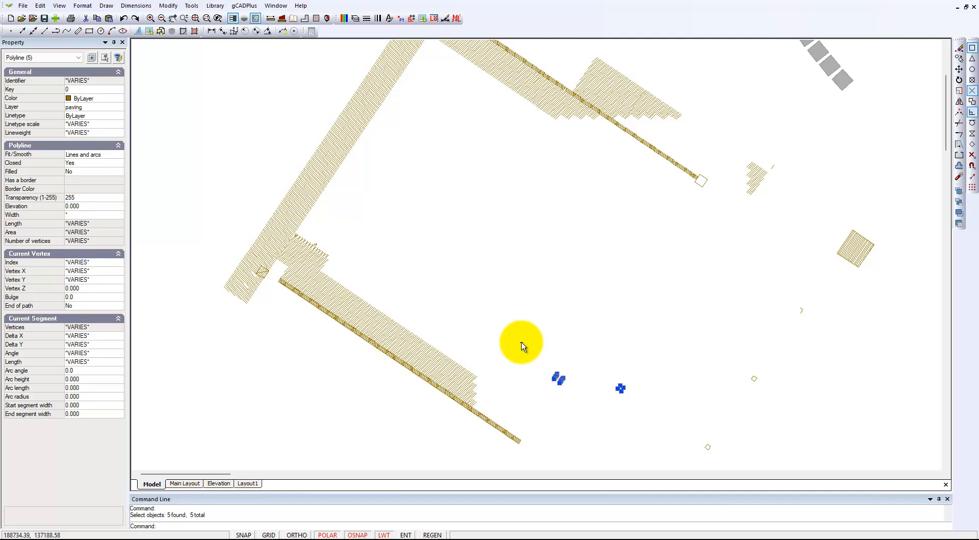
{"action": "key", "text": "Escape"}
{"action": "left_click_drag", "start_coordinate": [544, 366], "coordinate": [571, 391]}
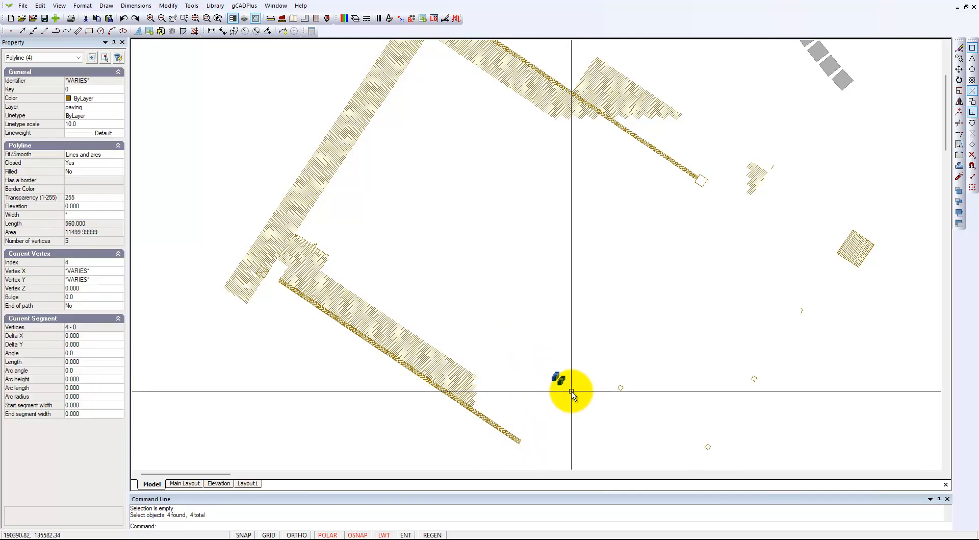
{"action": "key", "text": "Delete"}
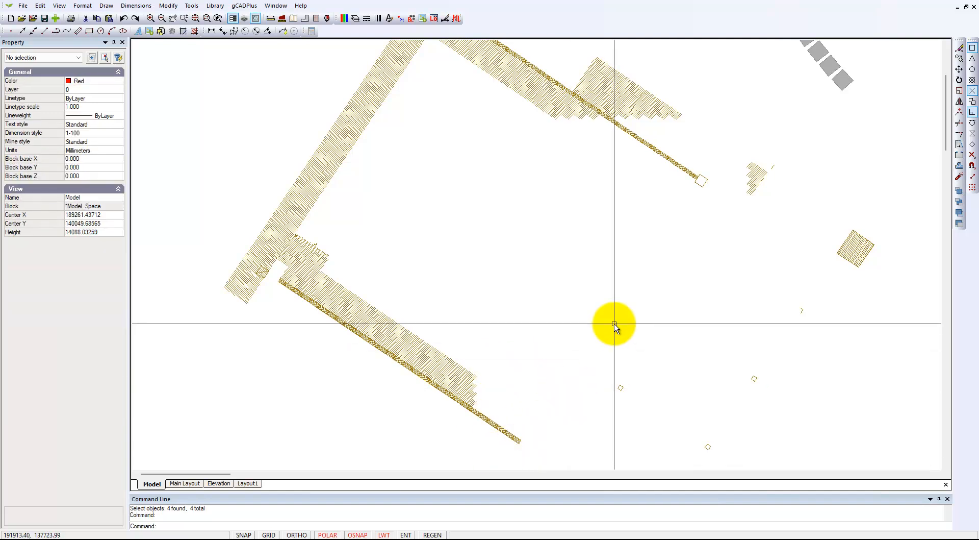
{"action": "left_click", "coordinate": [440, 364]}
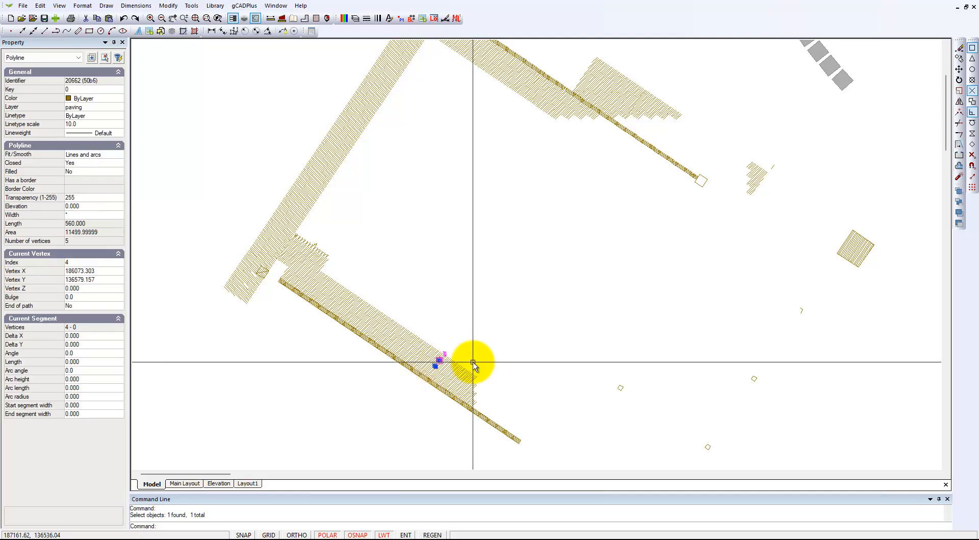
{"action": "key", "text": "Delete"}
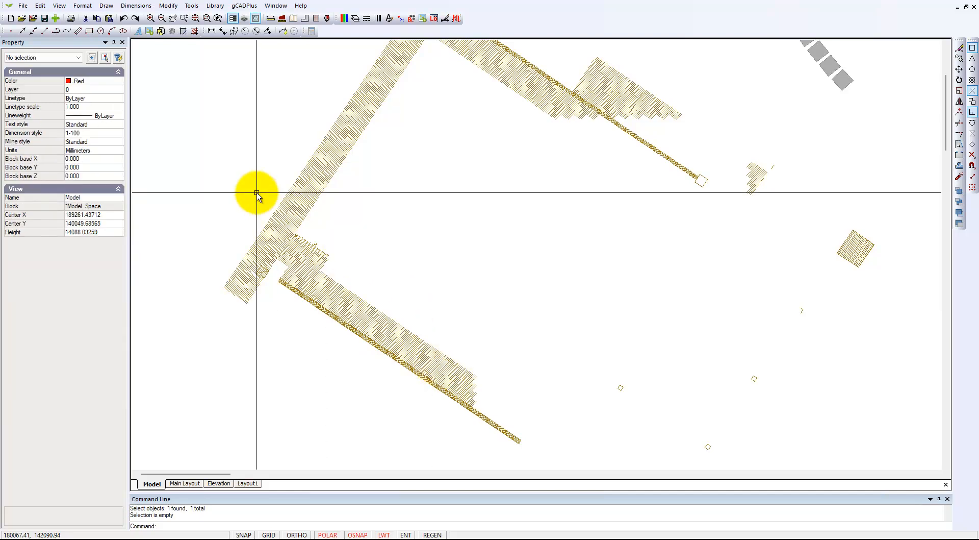
{"action": "left_click", "coordinate": [272, 179]}
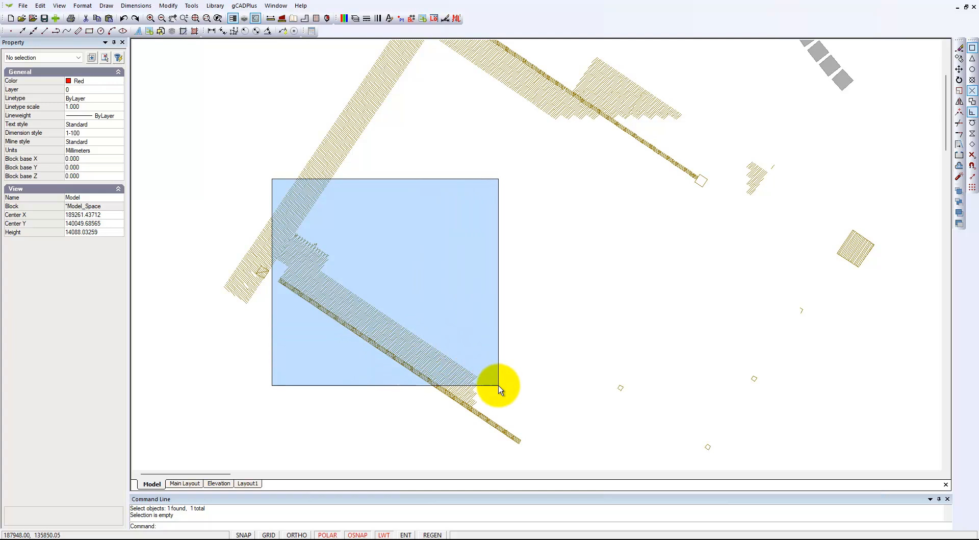
{"action": "left_click", "coordinate": [517, 412]}
{"action": "key", "text": "Delete"}
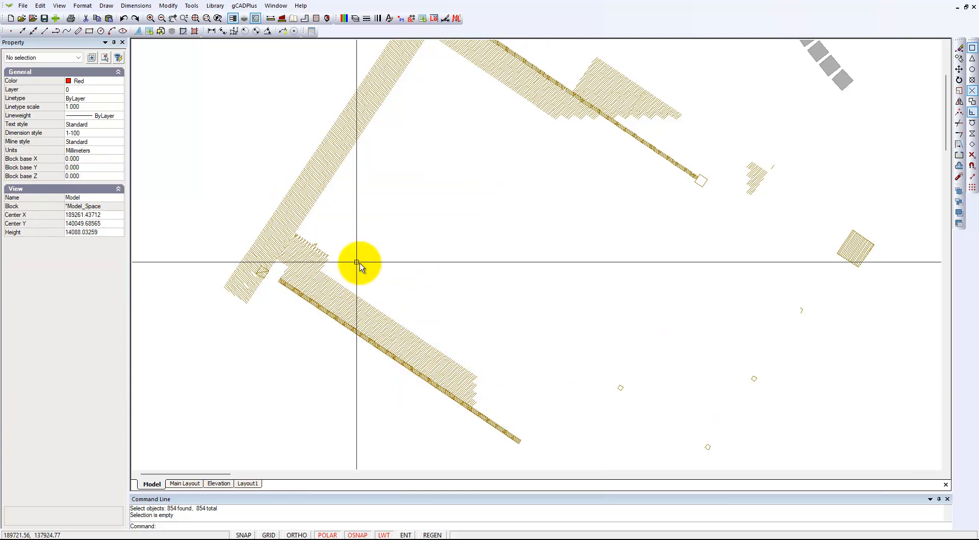
Delete the pavers of the lower strip and its adjoining corner, keeping the narrow border along the strip.
{"action": "left_click", "coordinate": [258, 187]}
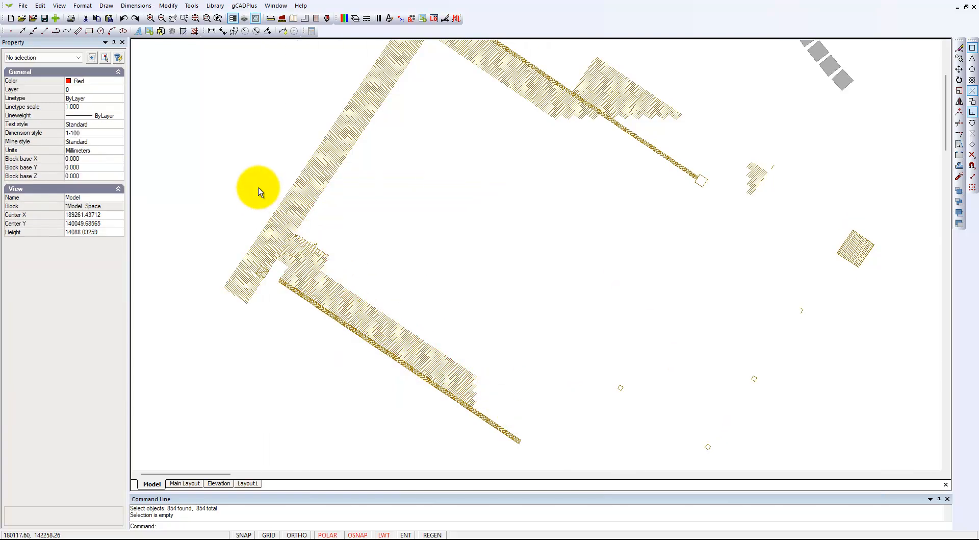
{"action": "left_click", "coordinate": [538, 412]}
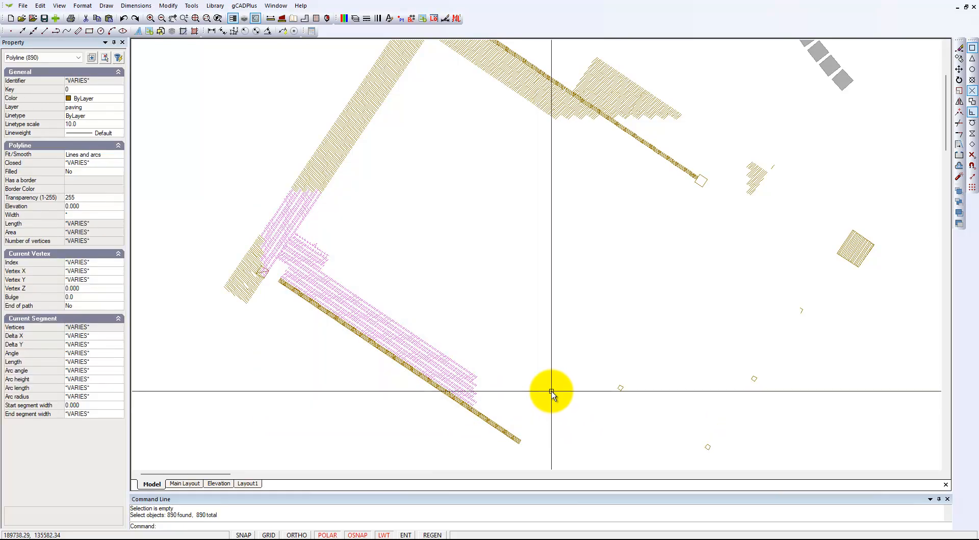
{"action": "key", "text": "Delete"}
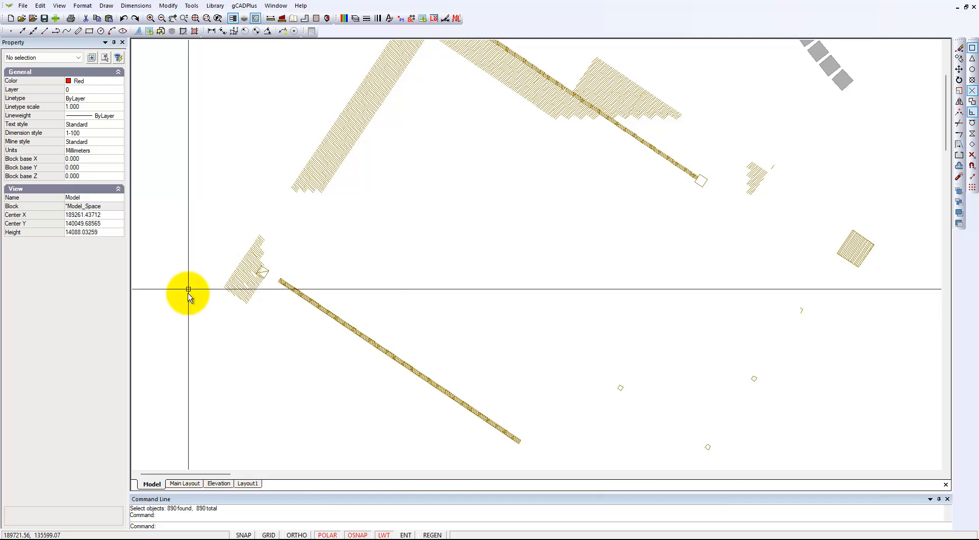
Delete the leftover pavers at the lower-left corner, keeping the small square outline beside the narrow border.
{"action": "scroll", "coordinate": [225, 306], "scroll_direction": "up", "scroll_amount": 2}
{"action": "scroll", "coordinate": [225, 306], "scroll_direction": "up", "scroll_amount": 1}
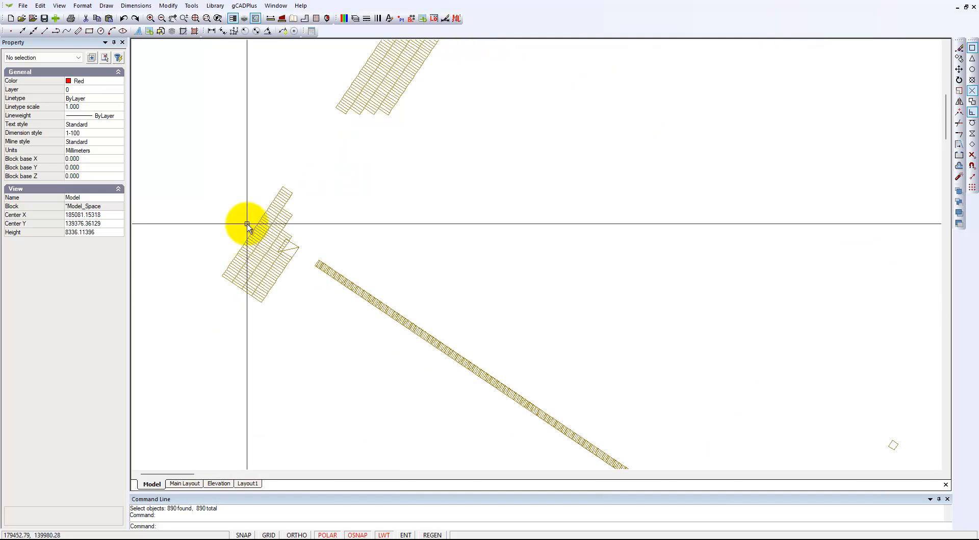
{"action": "left_click", "coordinate": [202, 165]}
{"action": "left_click", "coordinate": [312, 315]}
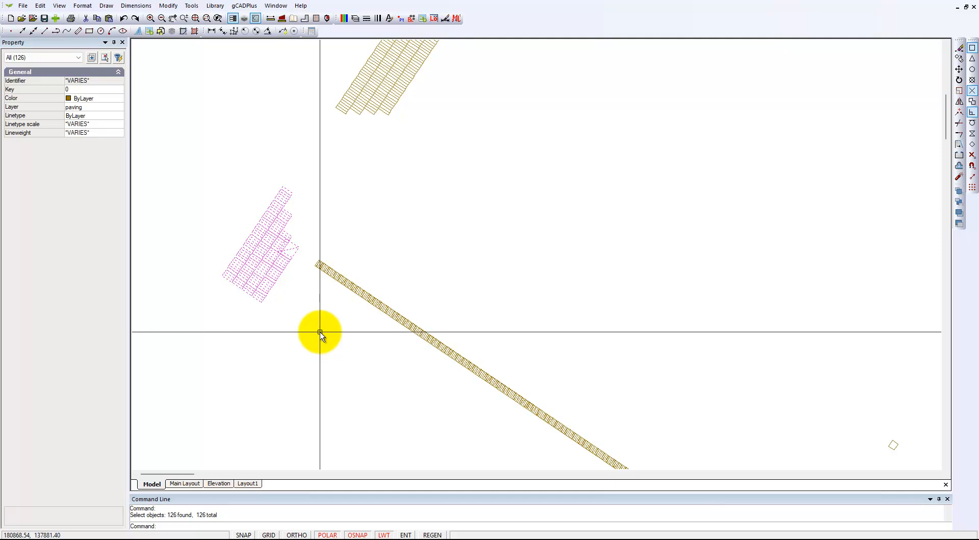
{"action": "left_click", "coordinate": [295, 254]}
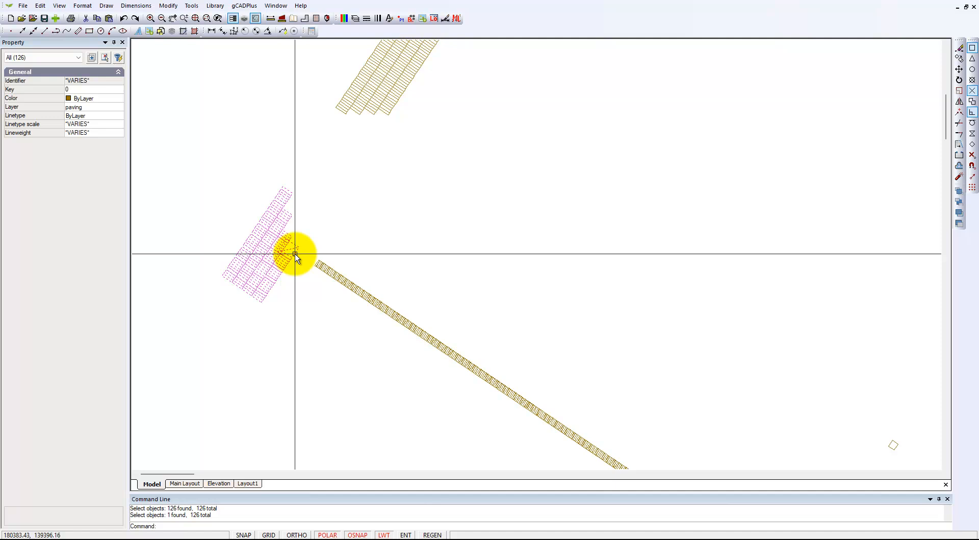
{"action": "left_click", "coordinate": [295, 254], "text": "shift"}
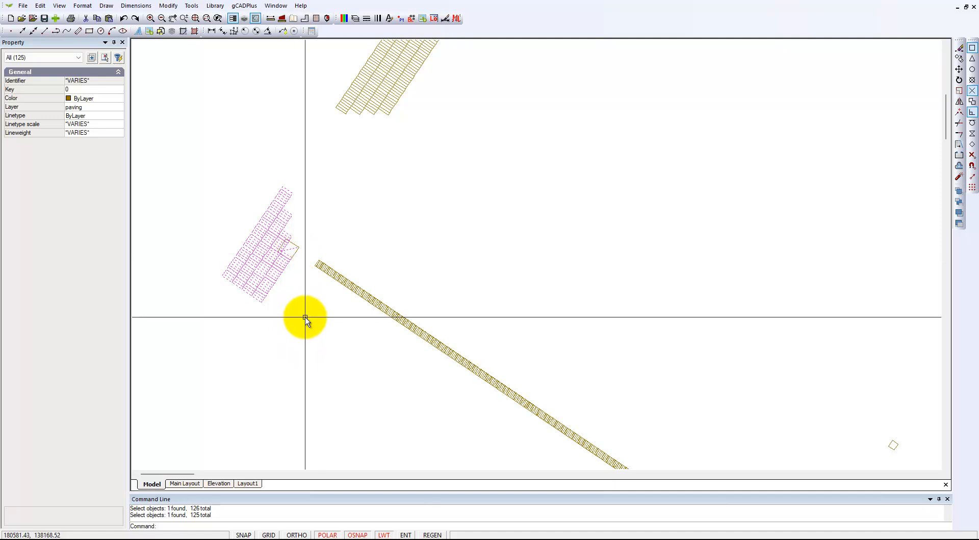
{"action": "key", "text": "Return"}
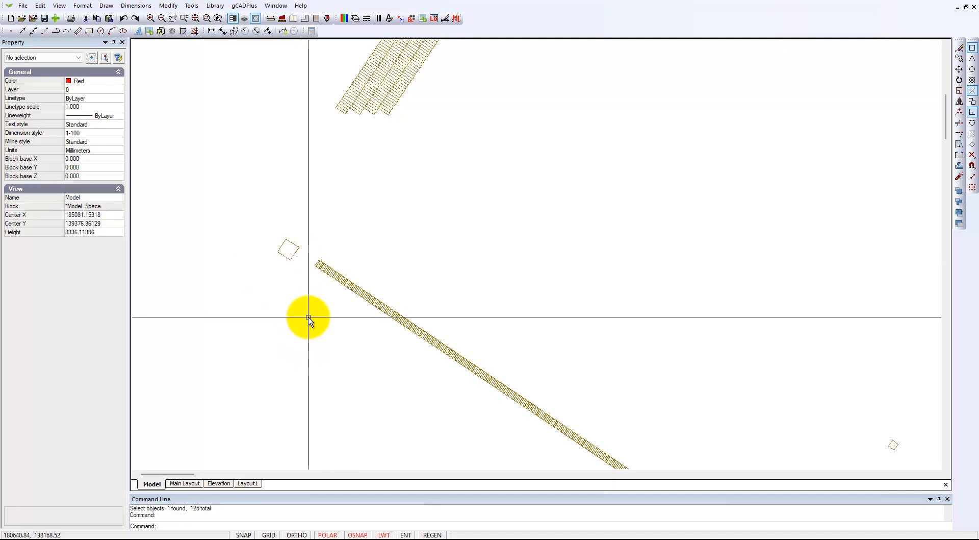
Delete the left-hand strip, the upper paving and the six grey squares at the stepping path's bend, excluding the narrow border from the selection.
{"action": "middle_click_drag", "start_coordinate": [372, 189], "coordinate": [300, 448]}
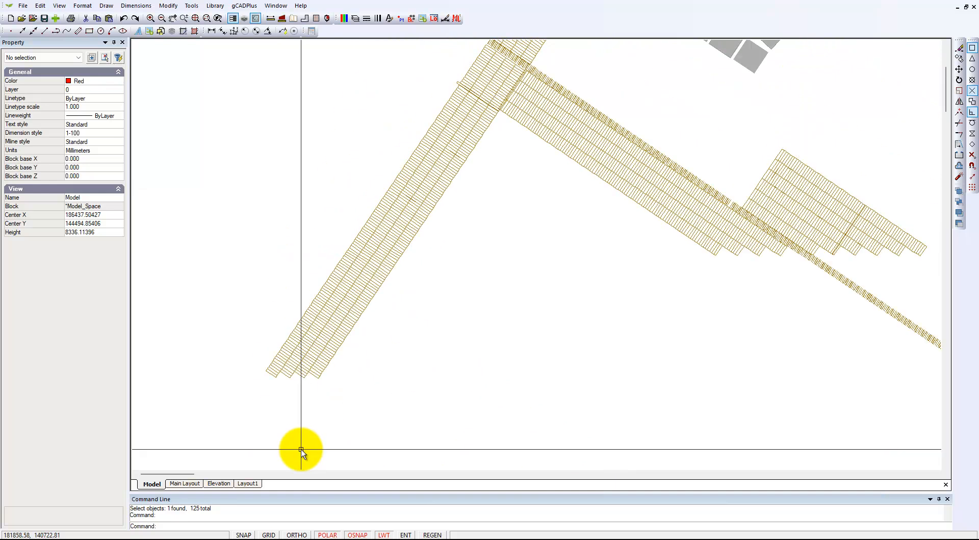
{"action": "scroll", "coordinate": [313, 448], "scroll_direction": "down", "scroll_amount": 4}
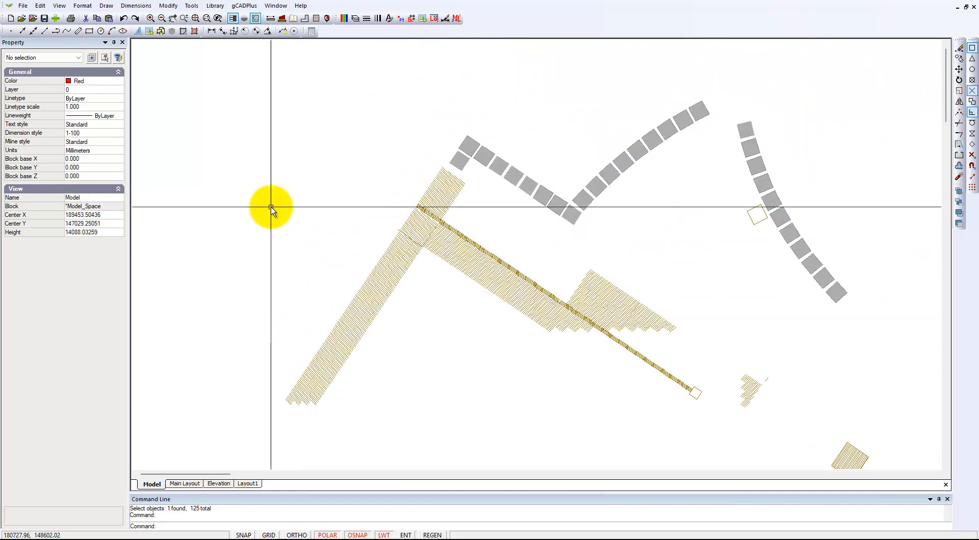
{"action": "mouse_move", "coordinate": [254, 167]}
{"action": "left_mouse_down"}
{"action": "mouse_move", "coordinate": [355, 332]}
{"action": "mouse_move", "coordinate": [507, 413]}
{"action": "mouse_move", "coordinate": [706, 469]}
{"action": "mouse_move", "coordinate": [683, 466]}
{"action": "left_mouse_up"}
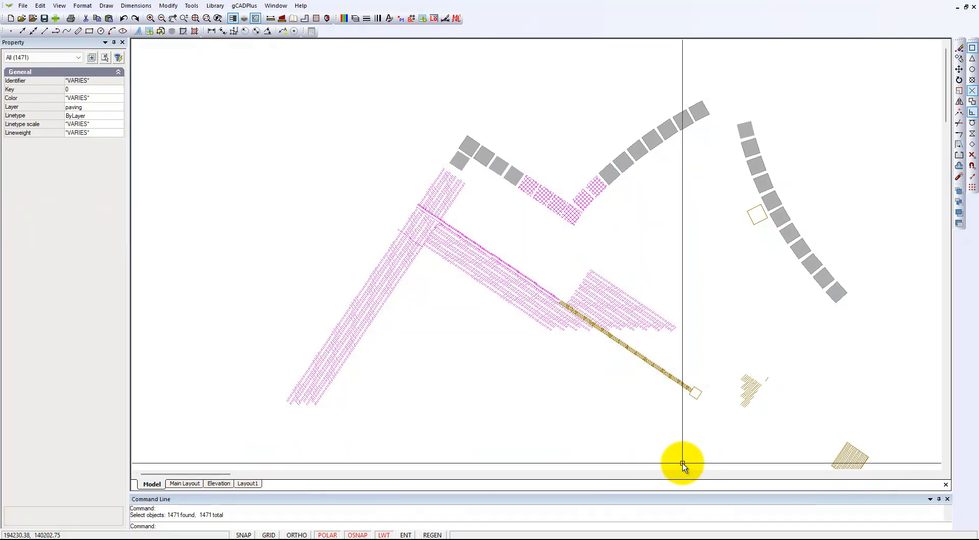
{"action": "scroll", "coordinate": [516, 271], "scroll_direction": "up", "scroll_amount": 3}
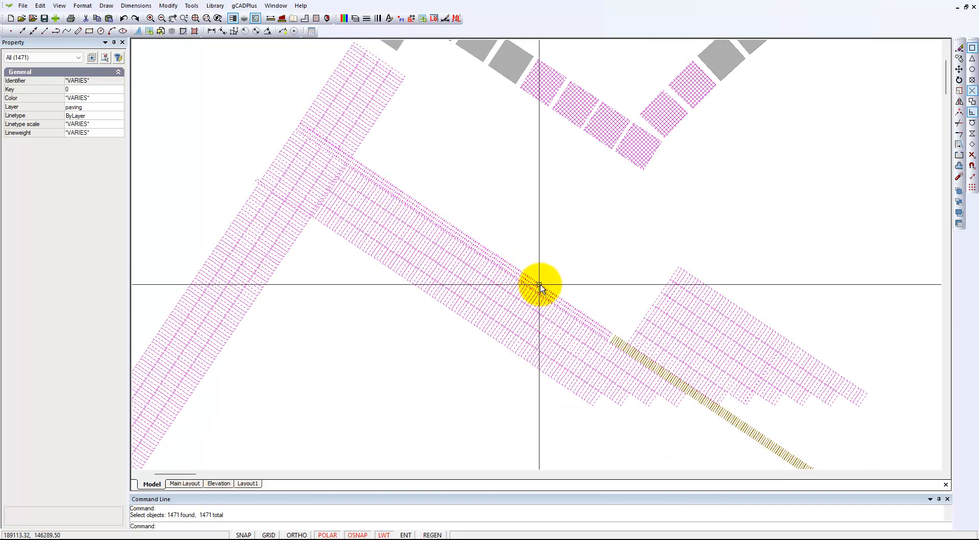
{"action": "left_click", "coordinate": [536, 283], "text": "shift"}
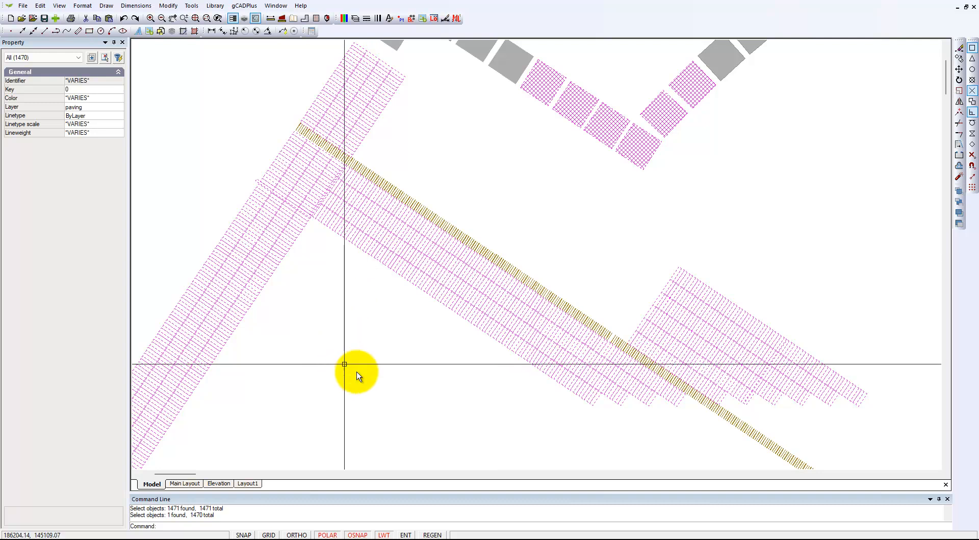
{"action": "scroll", "coordinate": [403, 386], "scroll_direction": "down", "scroll_amount": 2}
{"action": "mouse_move", "coordinate": [451, 402]}
{"action": "middle_mouse_down"}
{"action": "mouse_move", "coordinate": [440, 343]}
{"action": "mouse_move", "coordinate": [396, 275]}
{"action": "middle_mouse_up"}
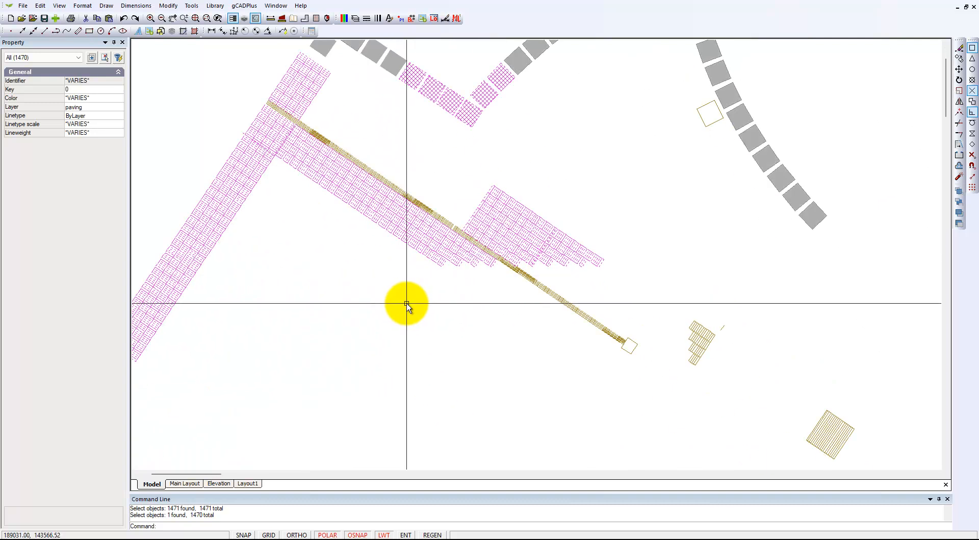
{"action": "key", "text": "Delete"}
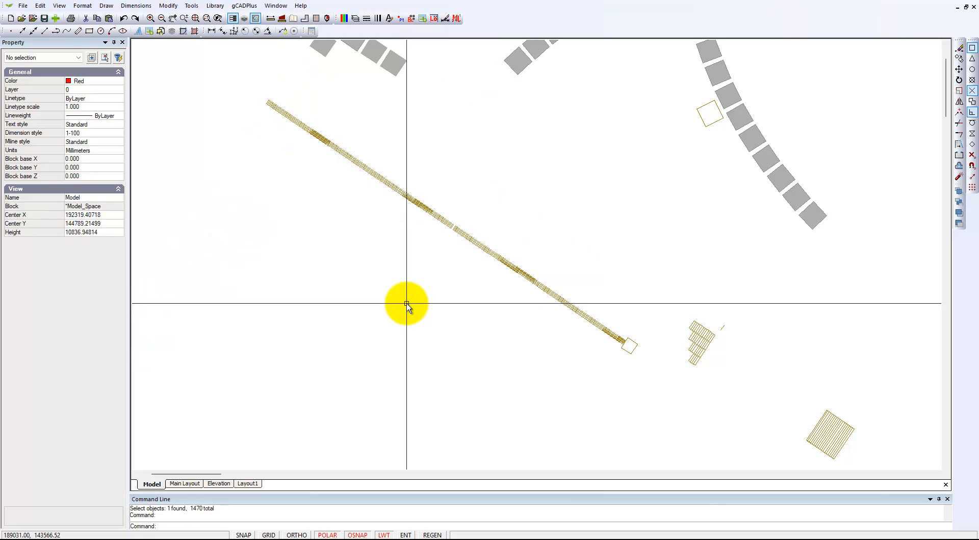
Delete the small stepped group of pavers beyond the upper border's end and the lined square paving patch near it.
{"action": "mouse_move", "coordinate": [664, 295]}
{"action": "left_mouse_down"}
{"action": "mouse_move", "coordinate": [714, 376]}
{"action": "mouse_move", "coordinate": [733, 383]}
{"action": "left_mouse_up"}
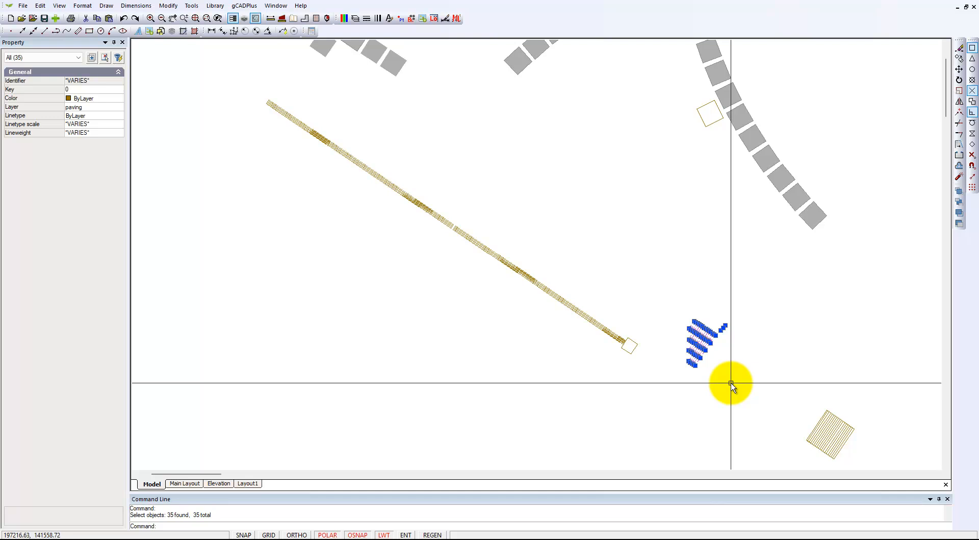
{"action": "key", "text": "Delete"}
{"action": "mouse_move", "coordinate": [783, 421]}
{"action": "middle_mouse_down"}
{"action": "mouse_move", "coordinate": [725, 335]}
{"action": "mouse_move", "coordinate": [702, 326]}
{"action": "middle_mouse_up"}
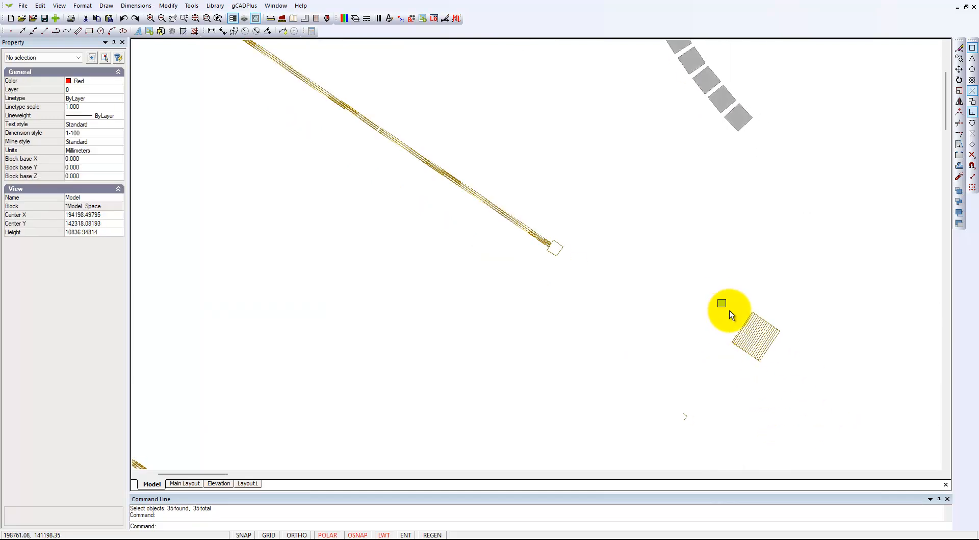
{"action": "left_click_drag", "start_coordinate": [728, 308], "coordinate": [793, 371]}
{"action": "key", "text": "Delete"}
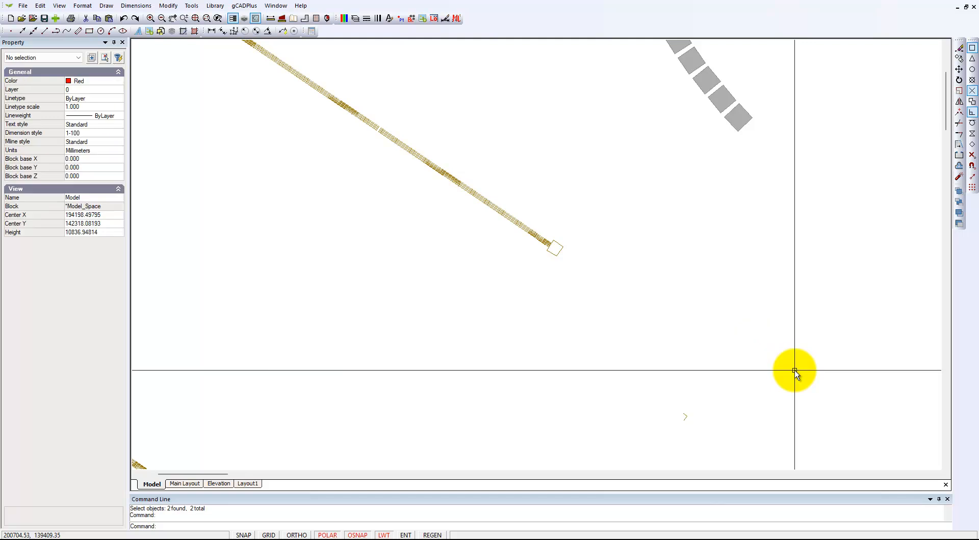
Restore the saved layer state AsDelivered and apply it to the drawing.
{"action": "scroll", "coordinate": [649, 277], "scroll_direction": "down", "scroll_amount": 3}
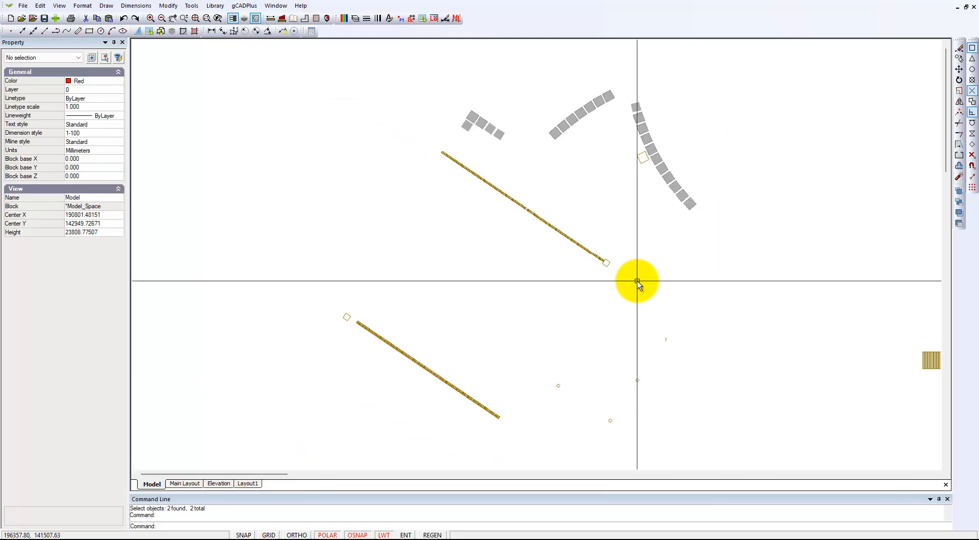
{"action": "scroll", "coordinate": [635, 280], "scroll_direction": "down", "scroll_amount": 2}
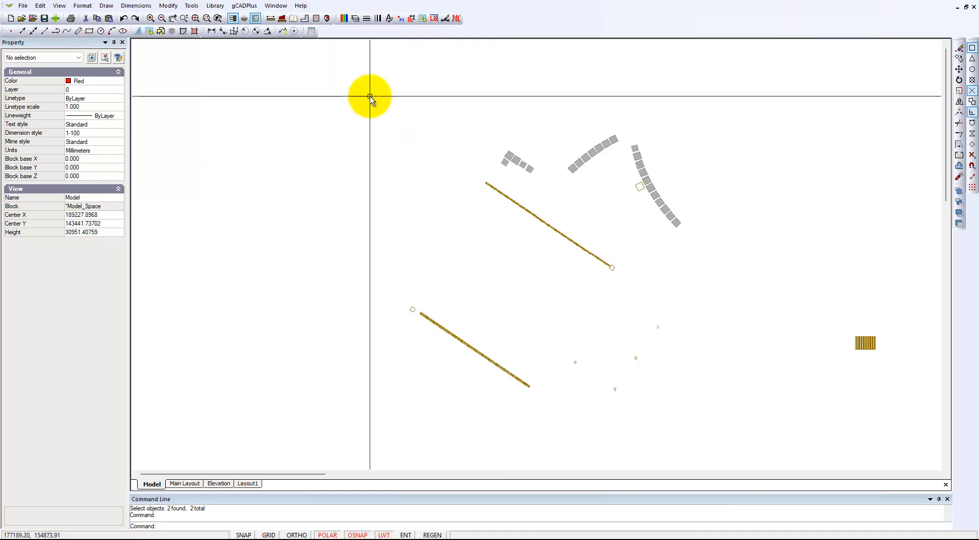
{"action": "left_click", "coordinate": [355, 19]}
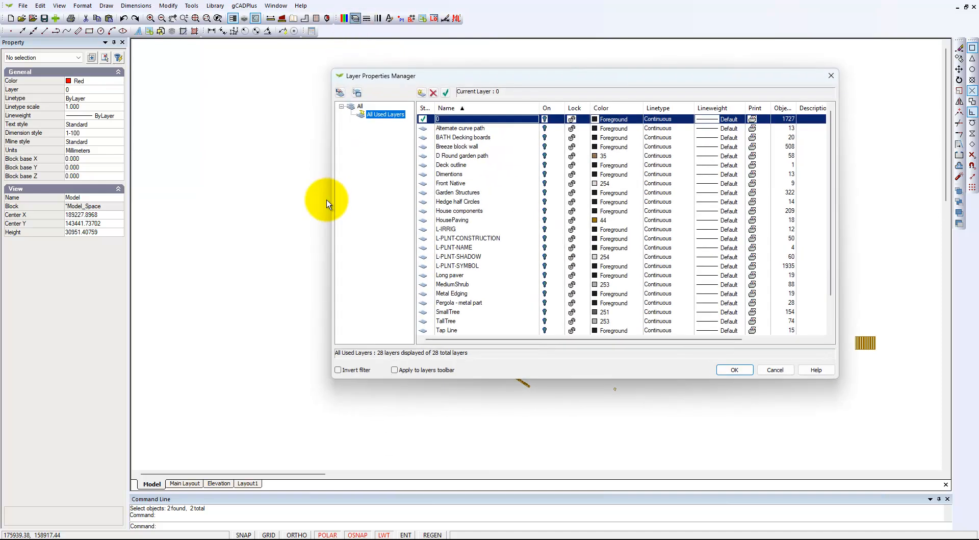
{"action": "left_click", "coordinate": [357, 93]}
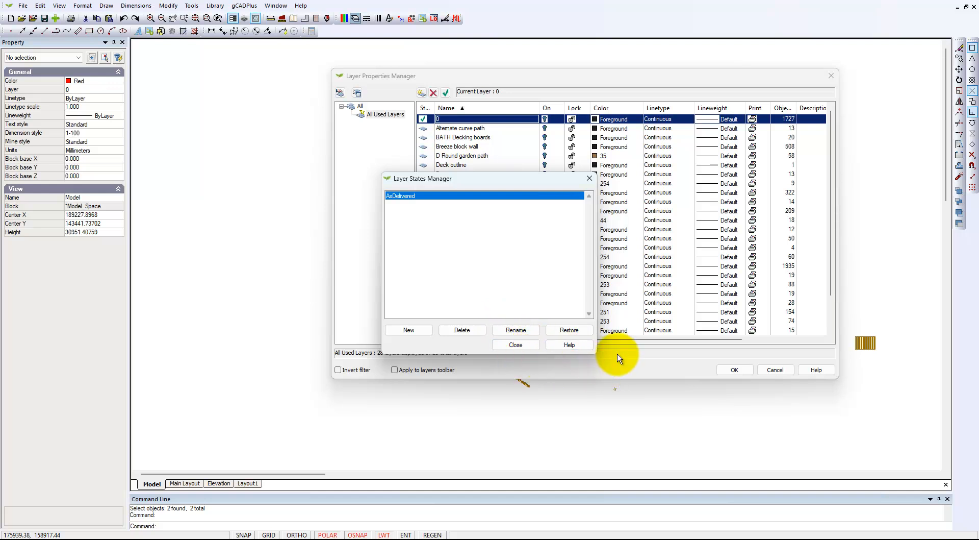
{"action": "left_click", "coordinate": [570, 330]}
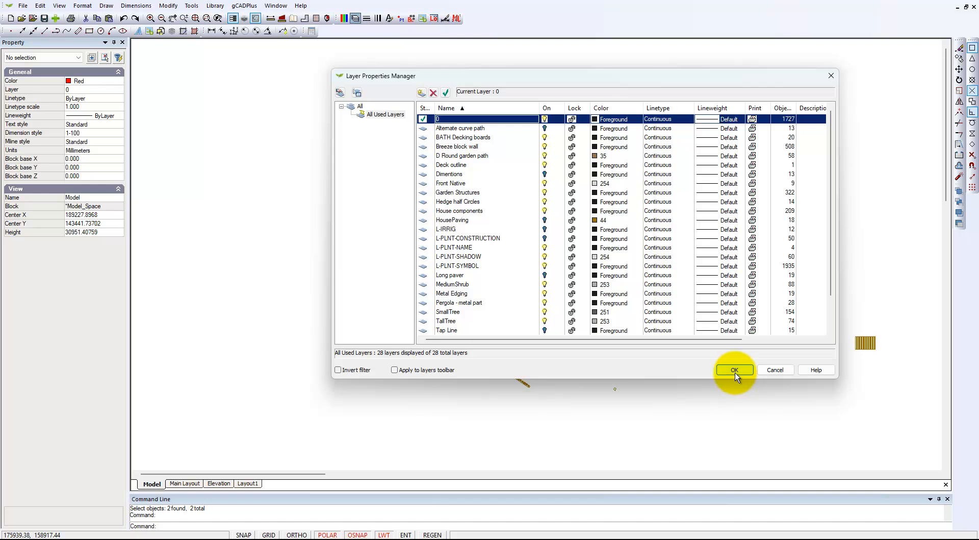
{"action": "left_click", "coordinate": [734, 370]}
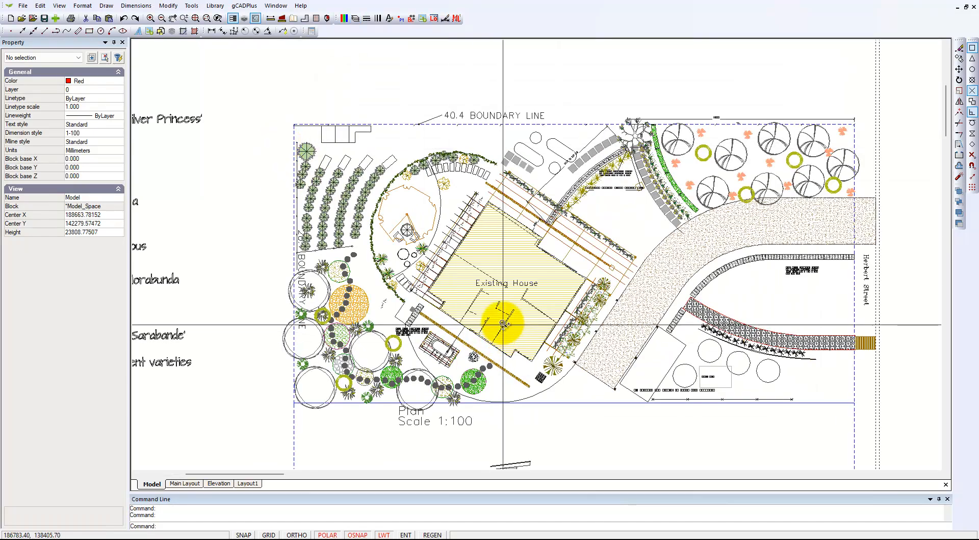
Examine the restored site plan and the East Elevation detail up close, then return to the plan overview.
{"action": "scroll", "coordinate": [502, 323], "scroll_direction": "up", "scroll_amount": 1}
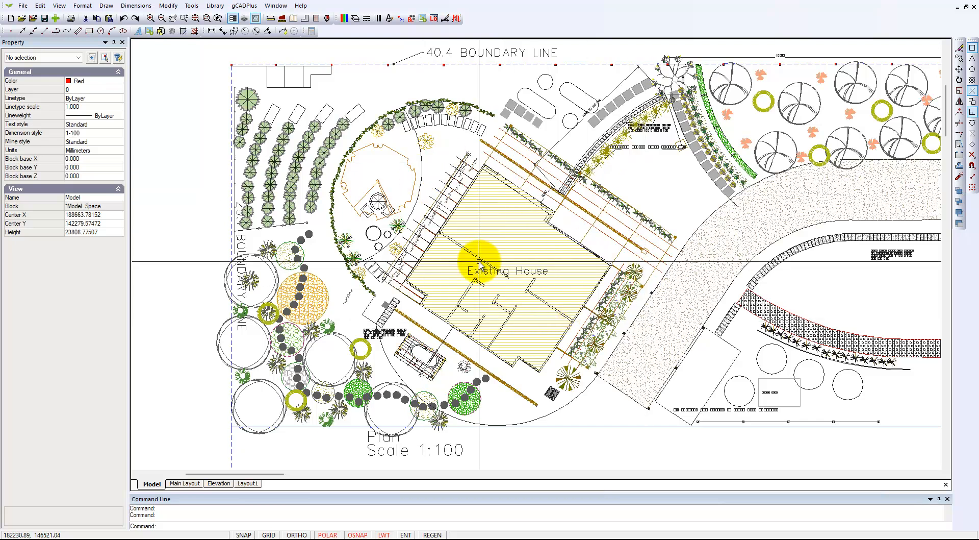
{"action": "scroll", "coordinate": [475, 301], "scroll_direction": "down", "scroll_amount": 4}
{"action": "mouse_move", "coordinate": [546, 360]}
{"action": "middle_mouse_down"}
{"action": "mouse_move", "coordinate": [485, 225]}
{"action": "mouse_move", "coordinate": [476, 180]}
{"action": "middle_mouse_up"}
{"action": "scroll", "coordinate": [453, 213], "scroll_direction": "up", "scroll_amount": 2}
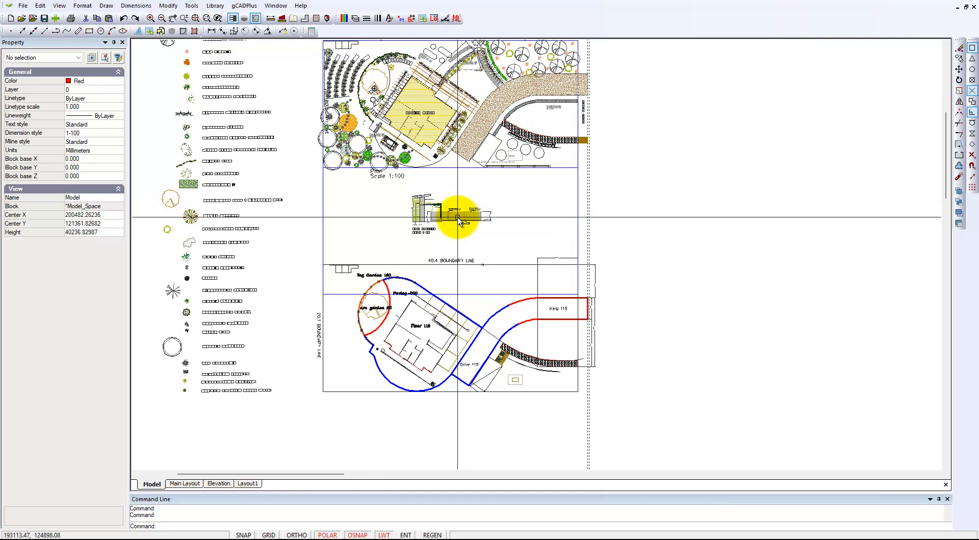
{"action": "right_click", "coordinate": [558, 261]}
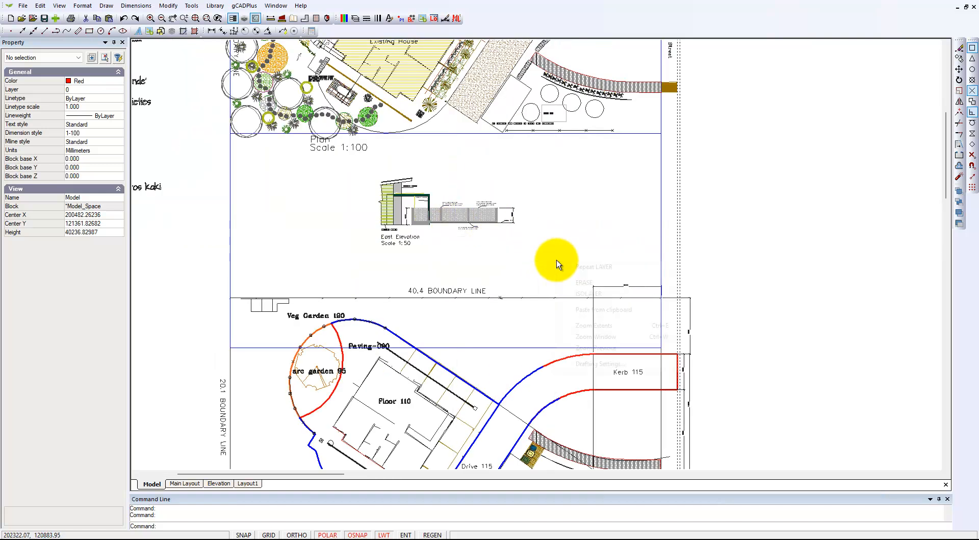
{"action": "left_click", "coordinate": [614, 338]}
{"action": "left_click", "coordinate": [367, 164]}
{"action": "left_click", "coordinate": [529, 260]}
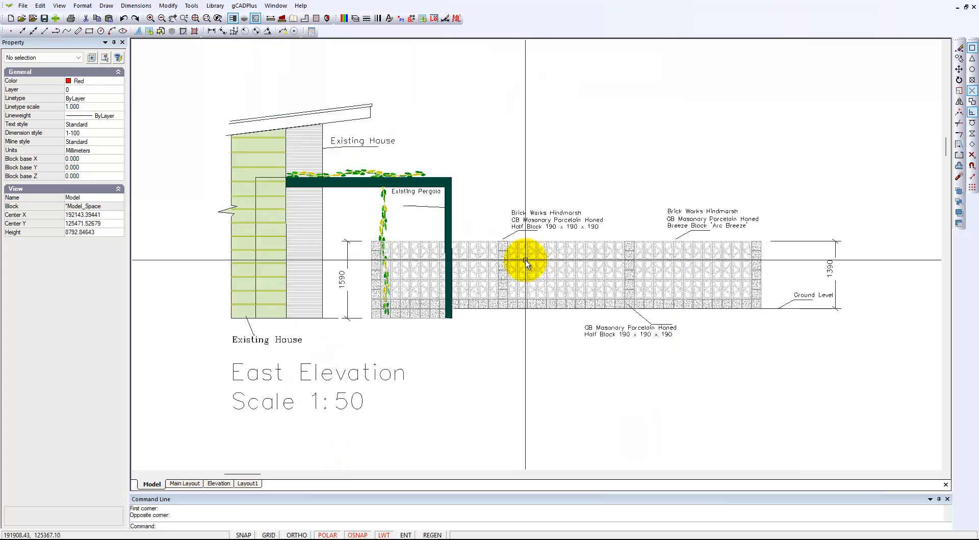
{"action": "right_click", "coordinate": [467, 136]}
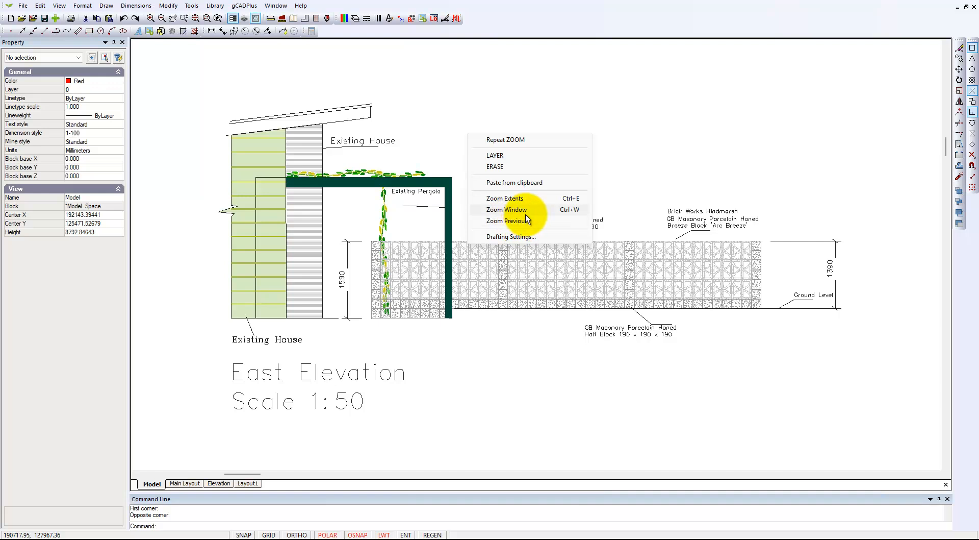
{"action": "left_click", "coordinate": [523, 221]}
{"action": "mouse_move", "coordinate": [453, 171]}
{"action": "middle_mouse_down"}
{"action": "mouse_move", "coordinate": [505, 245]}
{"action": "mouse_move", "coordinate": [535, 327]}
{"action": "middle_mouse_up"}
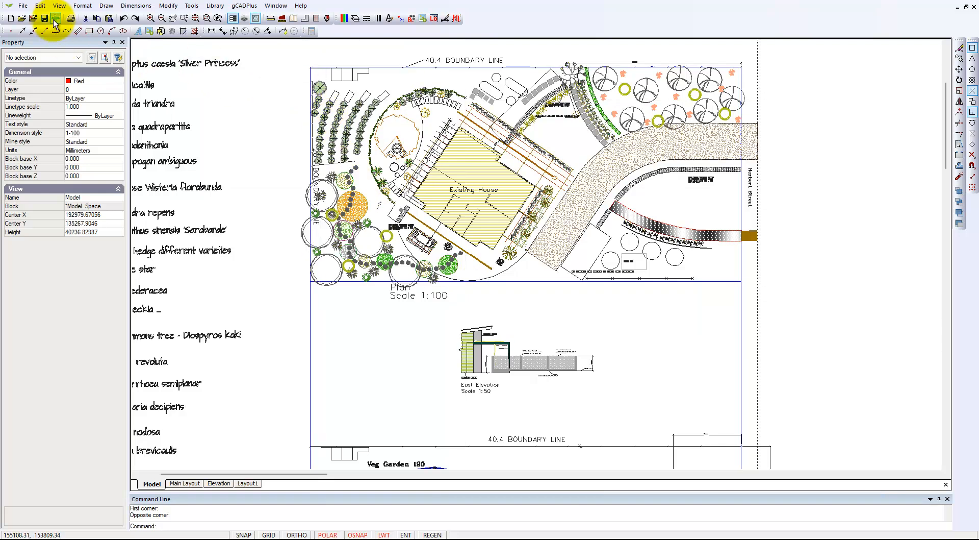
Check the drawing's current file size.
{"action": "left_click", "coordinate": [24, 7]}
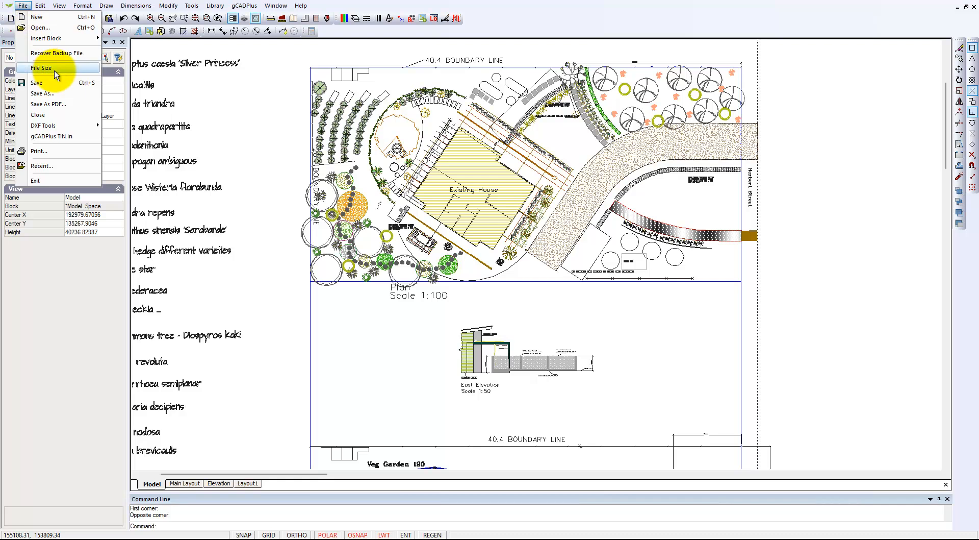
{"action": "left_click", "coordinate": [65, 62]}
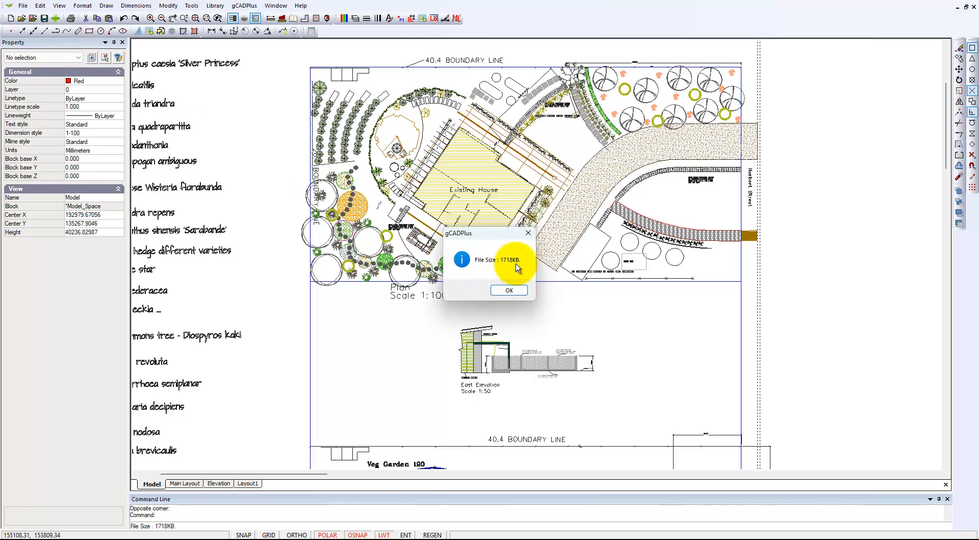
{"action": "left_click", "coordinate": [521, 292]}
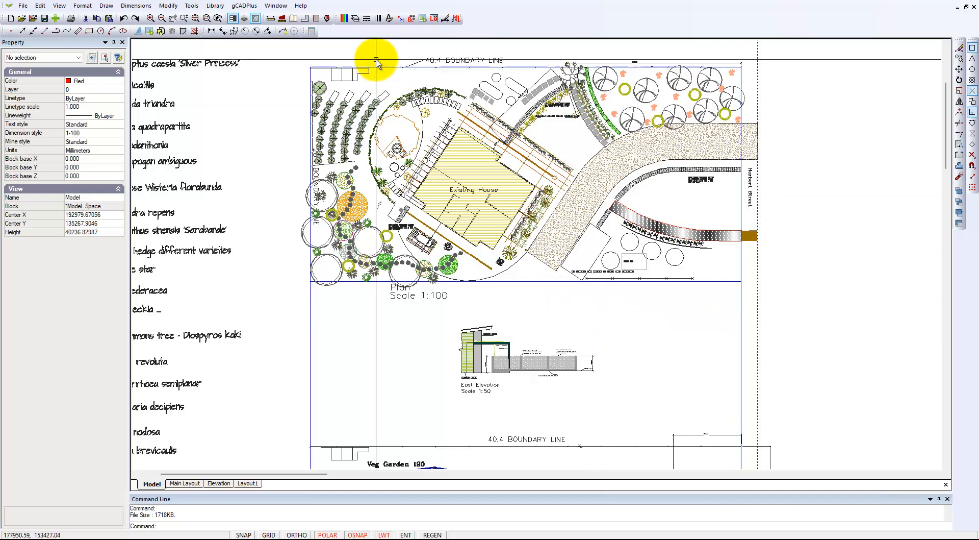
Turn on the HousePaving layer so that the hatched paving around the house is displayed.
{"action": "left_click", "coordinate": [356, 19]}
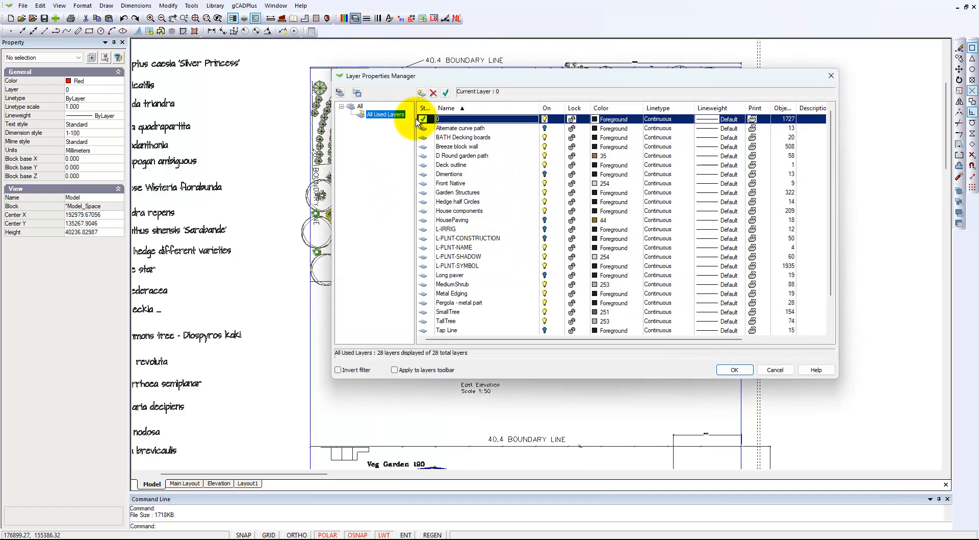
{"action": "left_click", "coordinate": [520, 220]}
{"action": "left_click", "coordinate": [726, 369]}
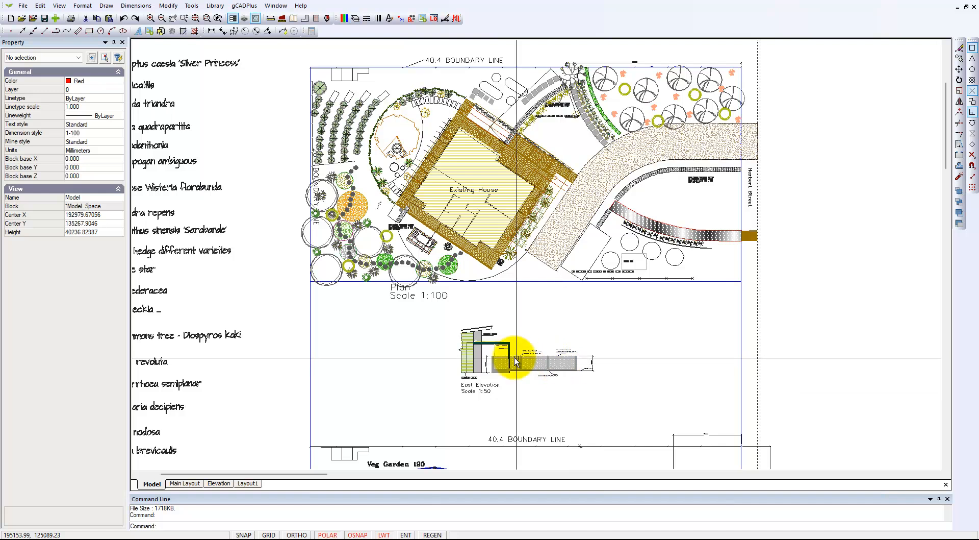
Select the hatched paving around the existing house in the 1:100 plan to inspect its block properties, then clear the selection.
{"action": "scroll", "coordinate": [453, 337], "scroll_direction": "down", "scroll_amount": 4}
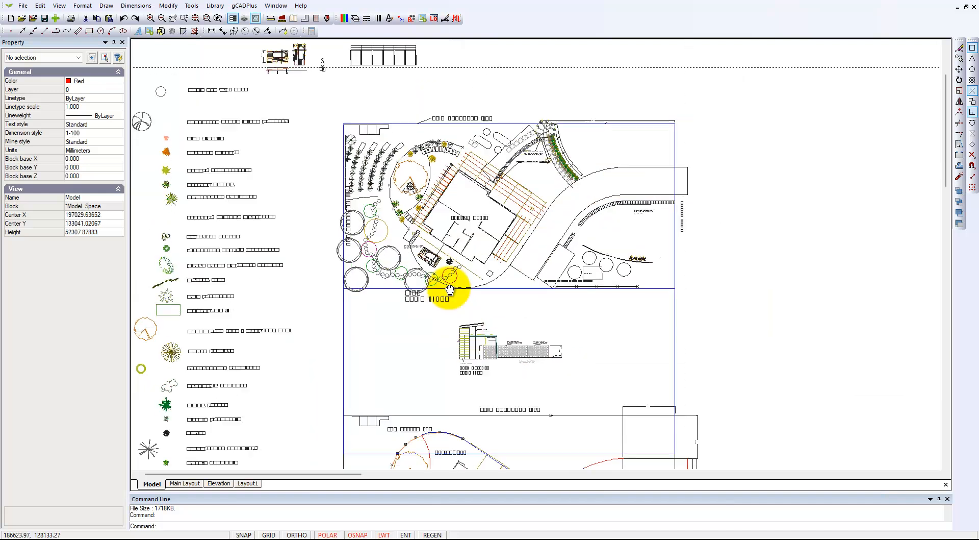
{"action": "scroll", "coordinate": [434, 237], "scroll_direction": "up", "scroll_amount": 3}
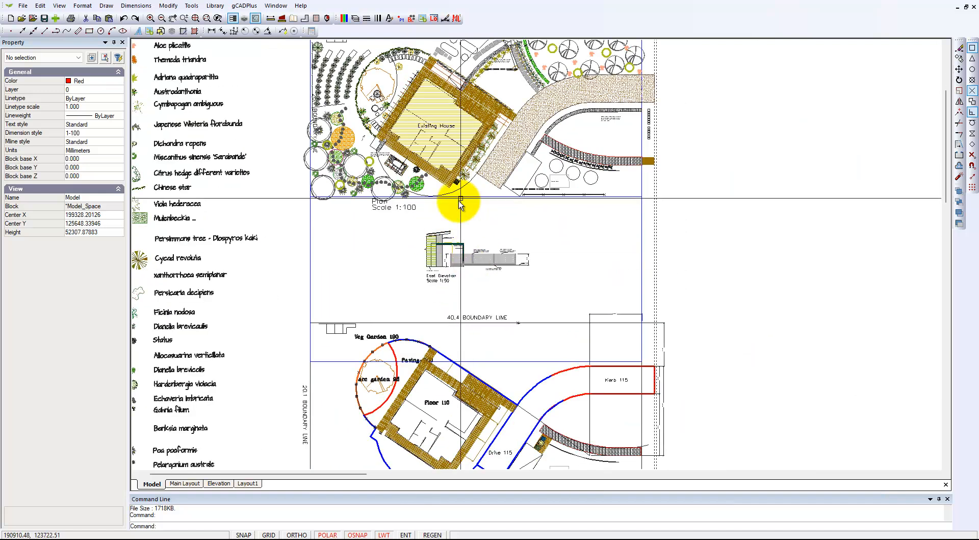
{"action": "left_click", "coordinate": [448, 181]}
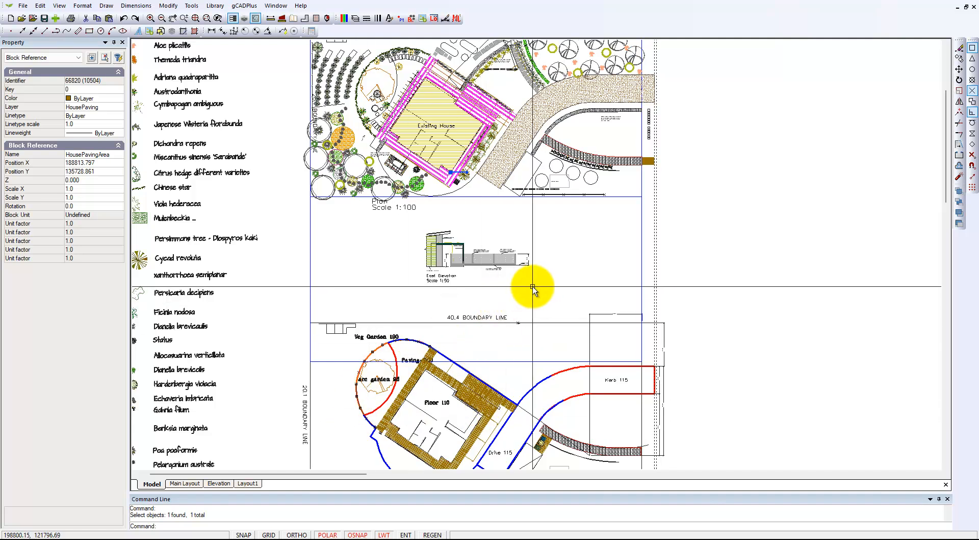
{"action": "key", "text": "Escape"}
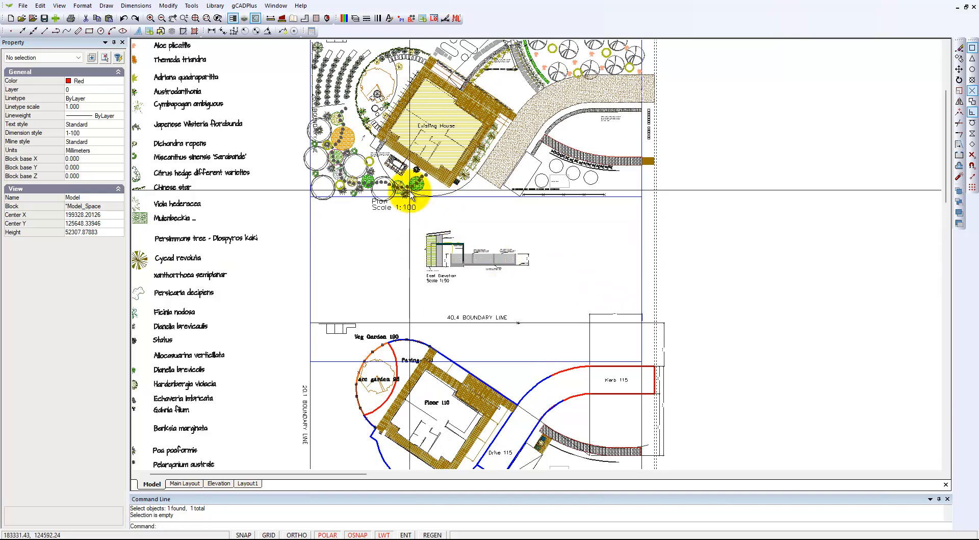
Examine the house paving and surrounding landscaping in the 1:100 plan up close, then the East Elevation and the dimensioned plan below it.
{"action": "middle_click_drag", "start_coordinate": [396, 151], "coordinate": [397, 211]}
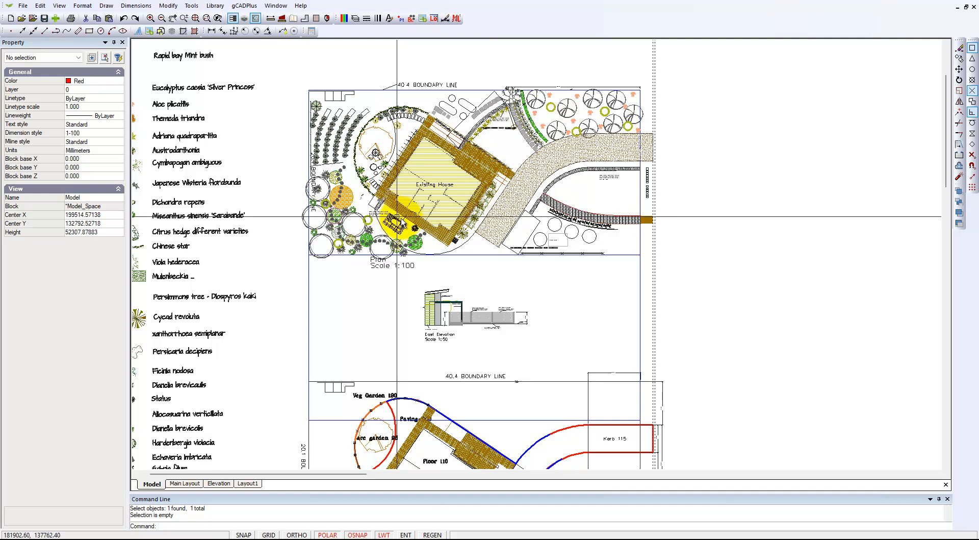
{"action": "scroll", "coordinate": [493, 199], "scroll_direction": "up", "scroll_amount": 4}
{"action": "middle_click_drag", "start_coordinate": [517, 196], "coordinate": [588, 312]}
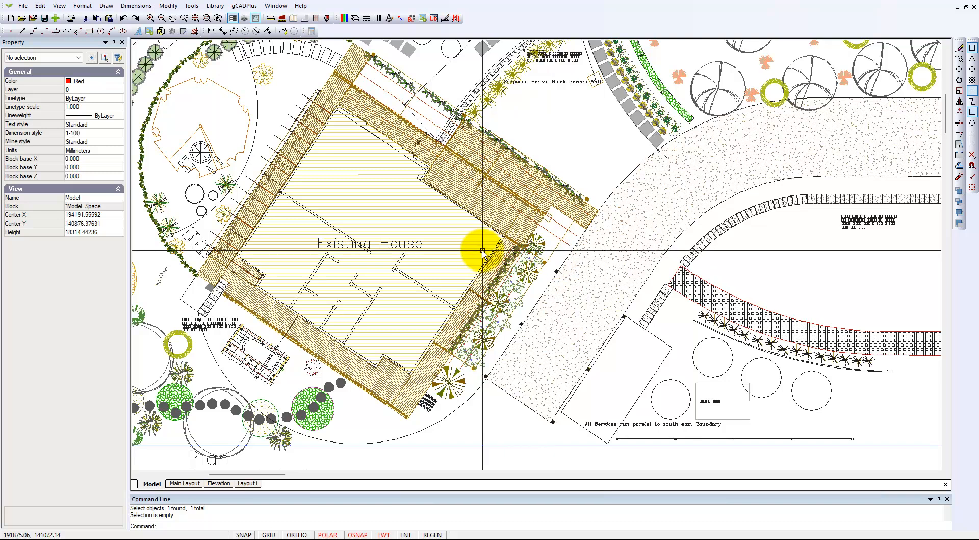
{"action": "scroll", "coordinate": [479, 250], "scroll_direction": "down", "scroll_amount": 3}
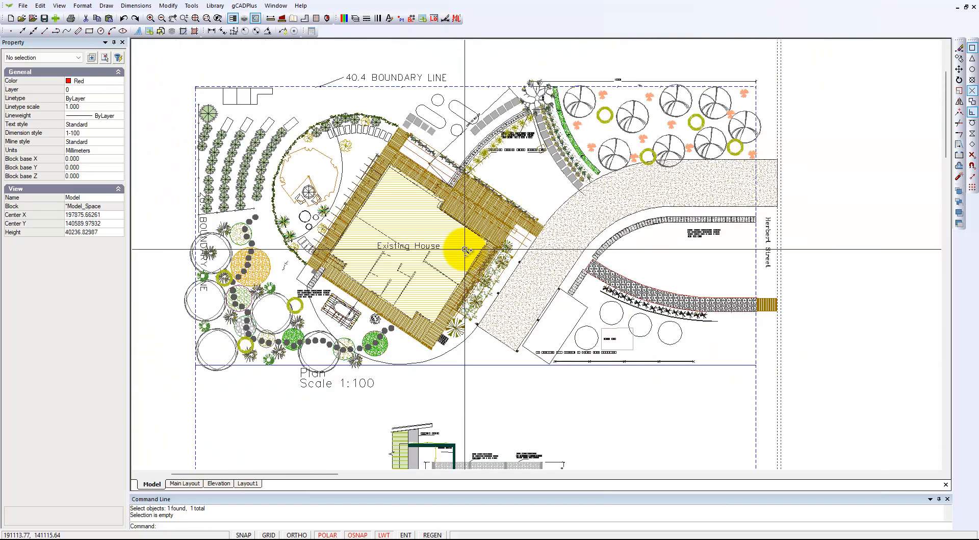
{"action": "scroll", "coordinate": [462, 251], "scroll_direction": "down", "scroll_amount": 2}
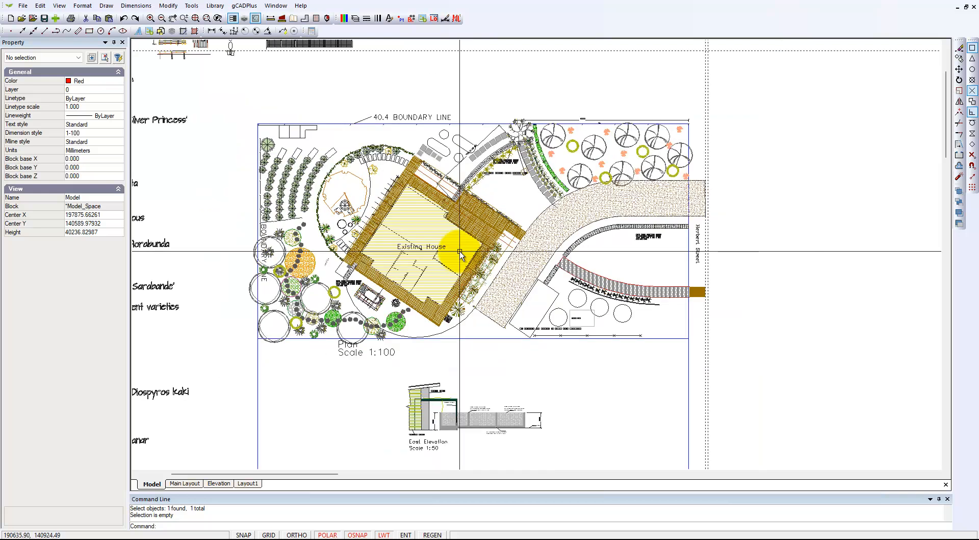
{"action": "middle_click_drag", "start_coordinate": [476, 288], "coordinate": [450, 196]}
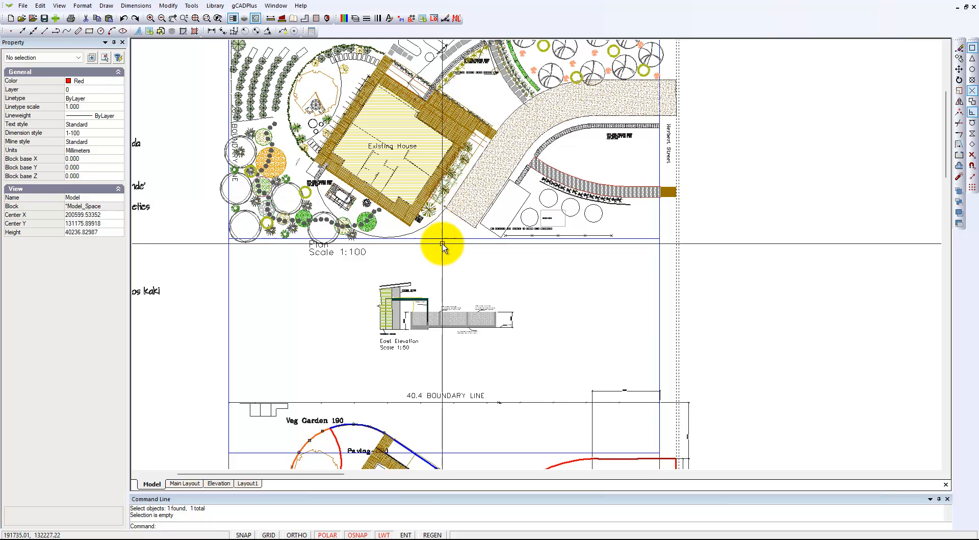
{"action": "middle_click_drag", "start_coordinate": [547, 346], "coordinate": [519, 191]}
{"action": "scroll", "coordinate": [512, 249], "scroll_direction": "down", "scroll_amount": 1}
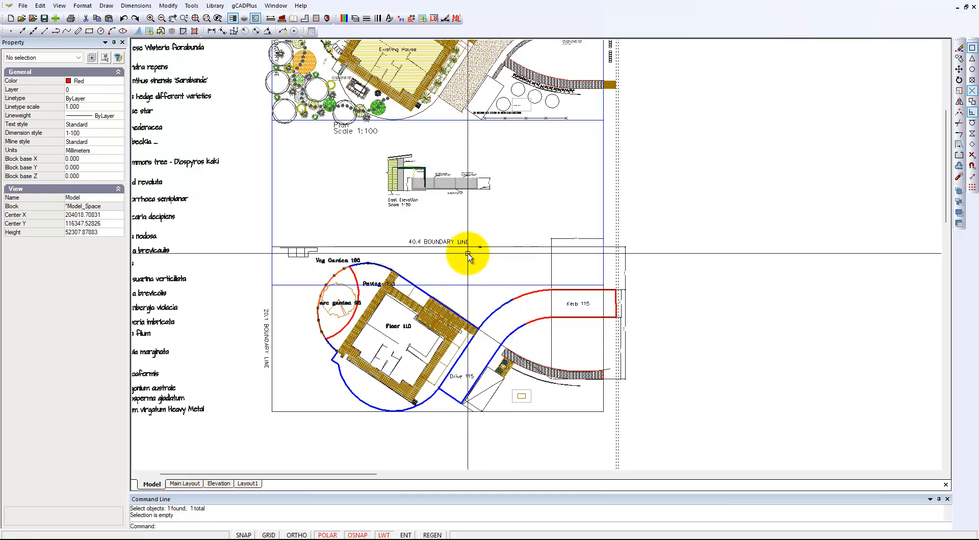
Review the Main Layout sheet, then return to model space and check the drawing's file size with the FS command.
{"action": "left_click", "coordinate": [187, 484]}
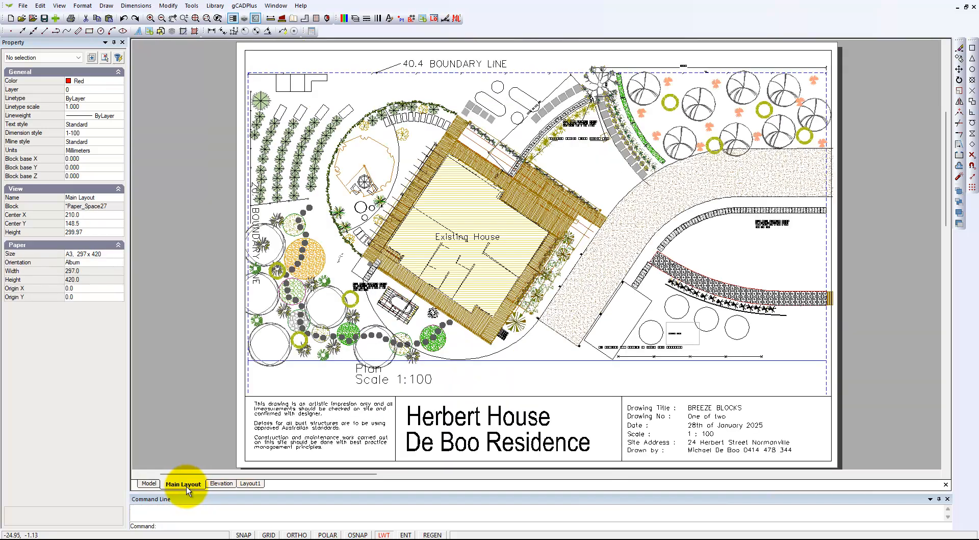
{"action": "left_click", "coordinate": [149, 485]}
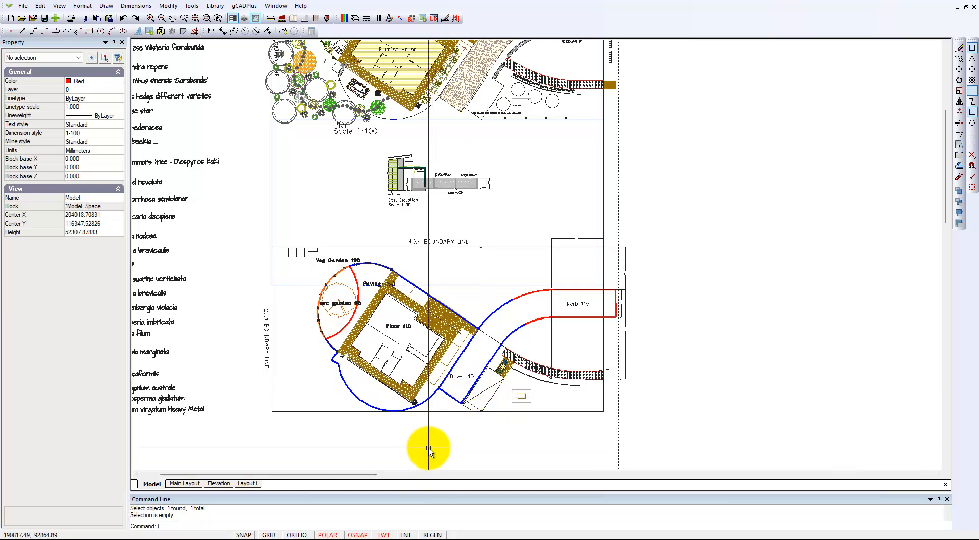
{"action": "key", "text": "Return"}
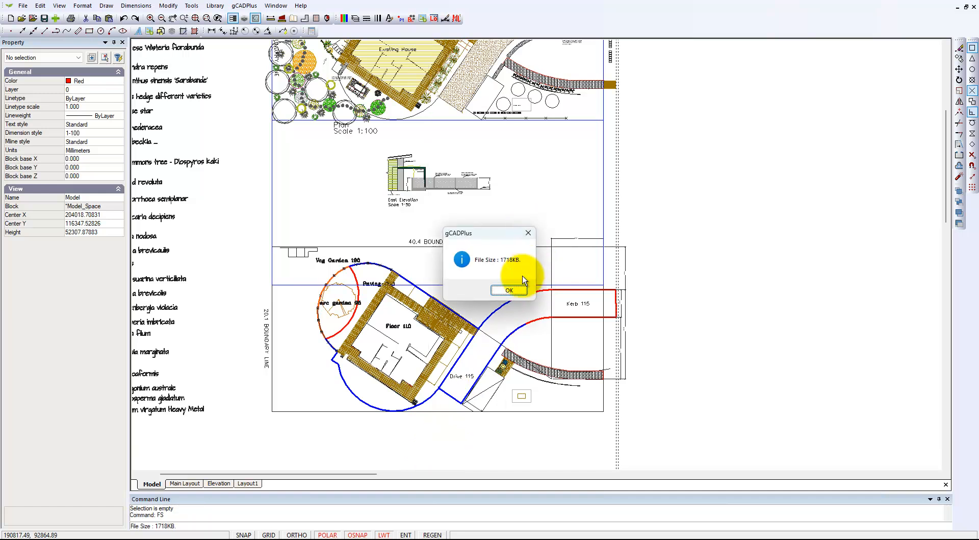
{"action": "key", "text": "Return"}
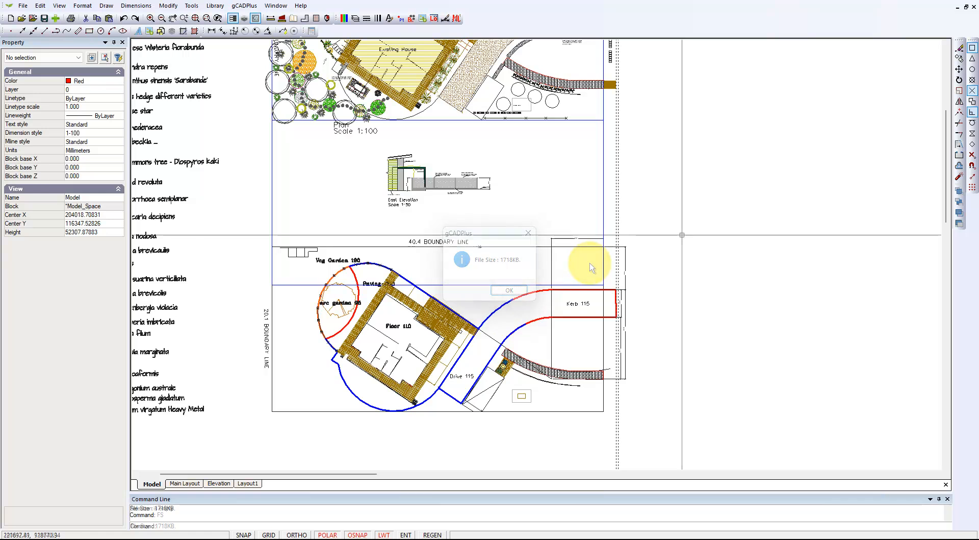
Select the whole setting-out plan below the East Elevation to inspect its extent, then clear the selection.
{"action": "scroll", "coordinate": [671, 271], "scroll_direction": "down", "scroll_amount": 2}
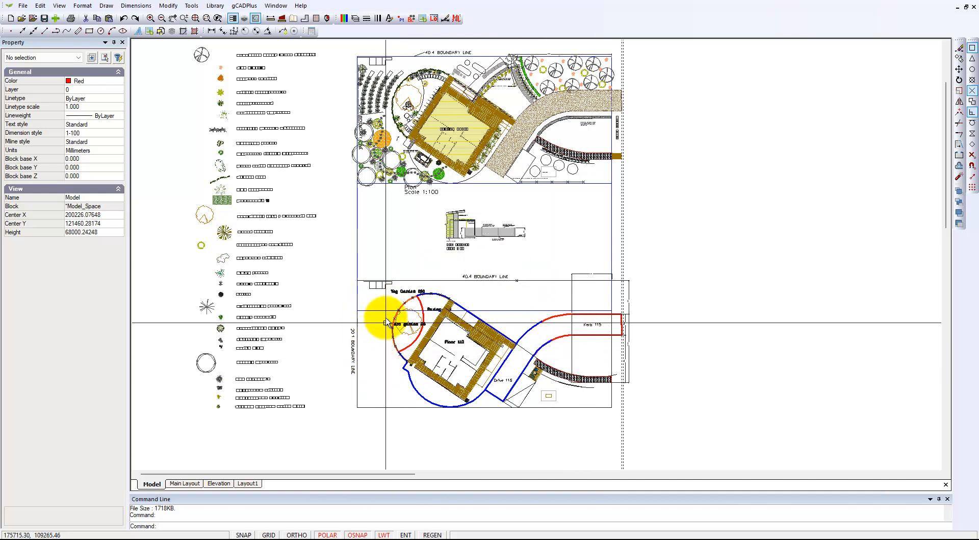
{"action": "left_click_drag", "start_coordinate": [344, 276], "coordinate": [656, 422]}
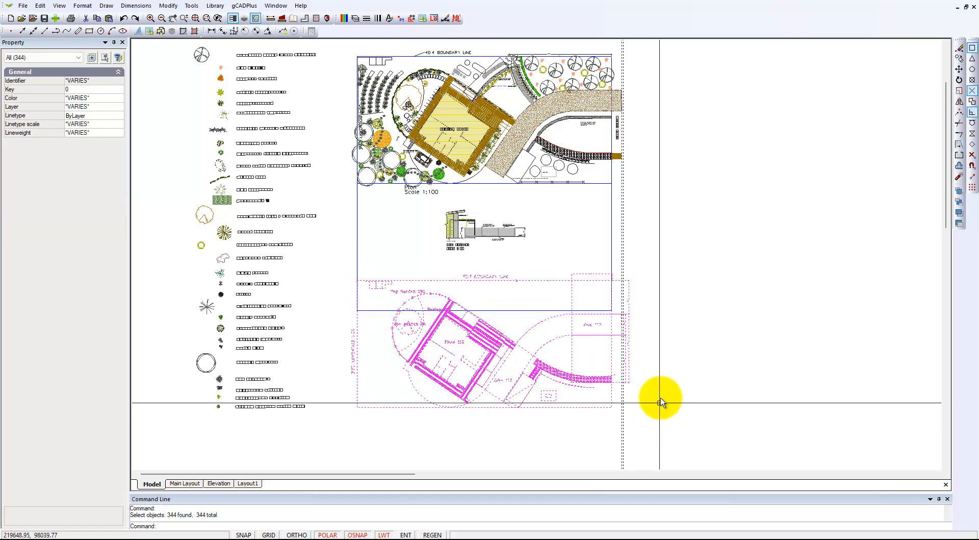
{"action": "key", "text": "Escape"}
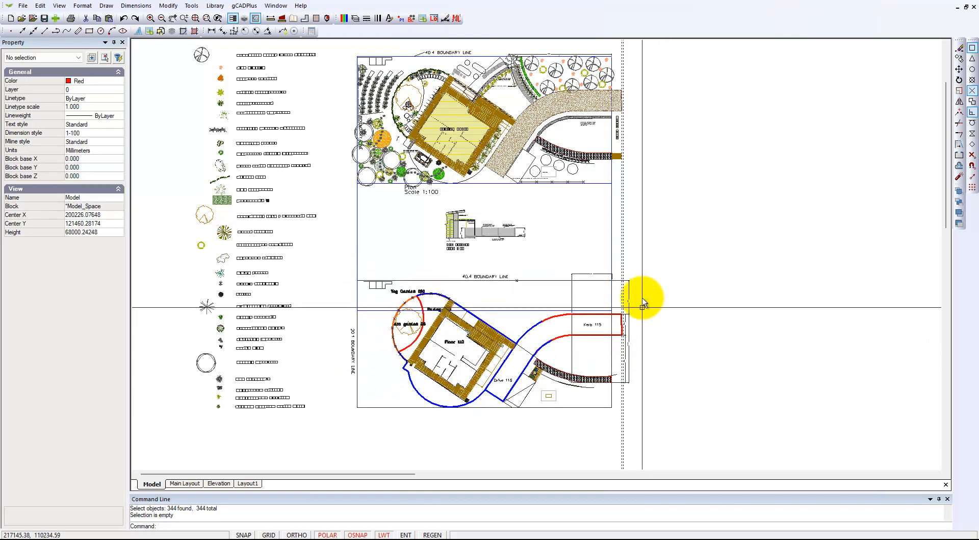
{"action": "middle_click_drag", "start_coordinate": [494, 156], "coordinate": [496, 227]}
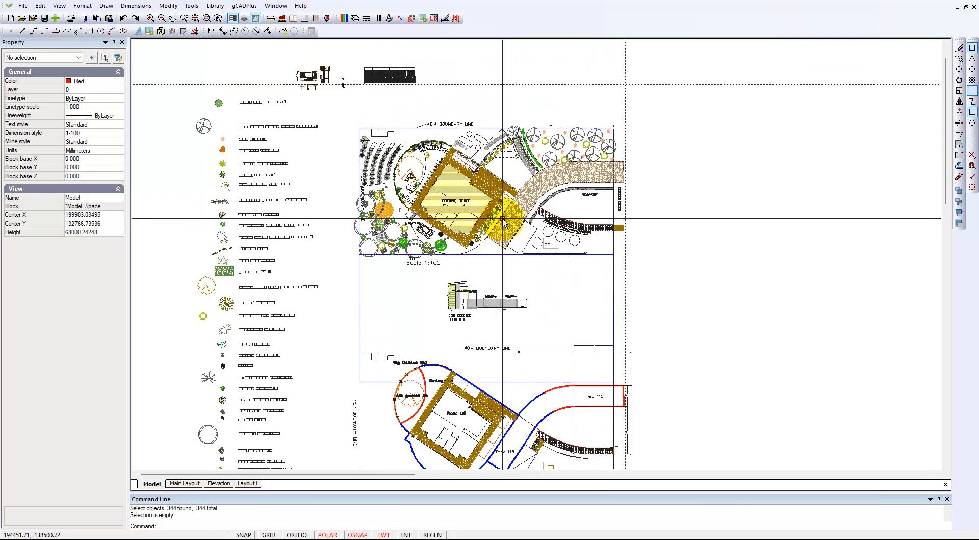
{"action": "scroll", "coordinate": [503, 219], "scroll_direction": "up", "scroll_amount": 1}
{"action": "scroll", "coordinate": [503, 219], "scroll_direction": "up", "scroll_amount": 1}
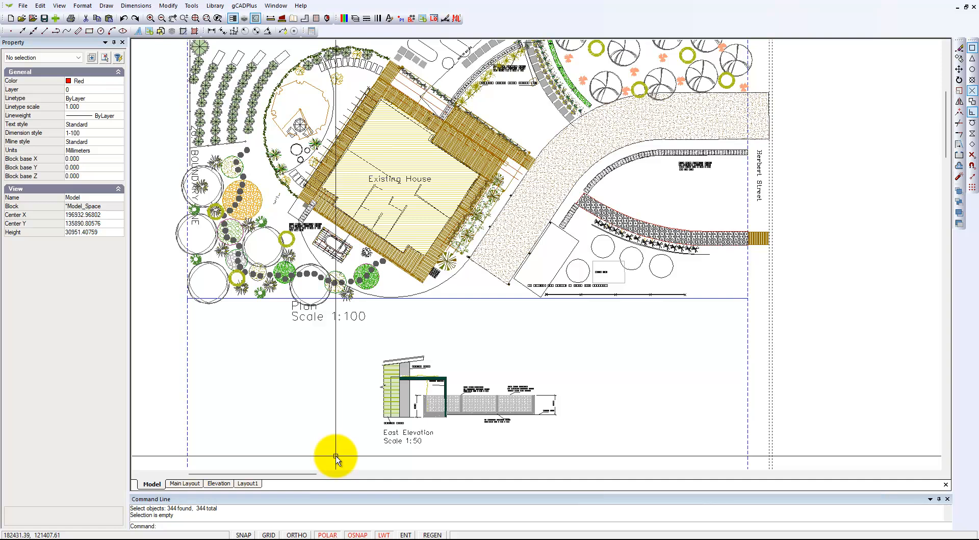
{"action": "scroll", "coordinate": [415, 357], "scroll_direction": "down", "scroll_amount": 4}
{"action": "mouse_move", "coordinate": [414, 387]}
{"action": "middle_mouse_down"}
{"action": "mouse_move", "coordinate": [433, 394]}
{"action": "mouse_move", "coordinate": [434, 309]}
{"action": "middle_mouse_up"}
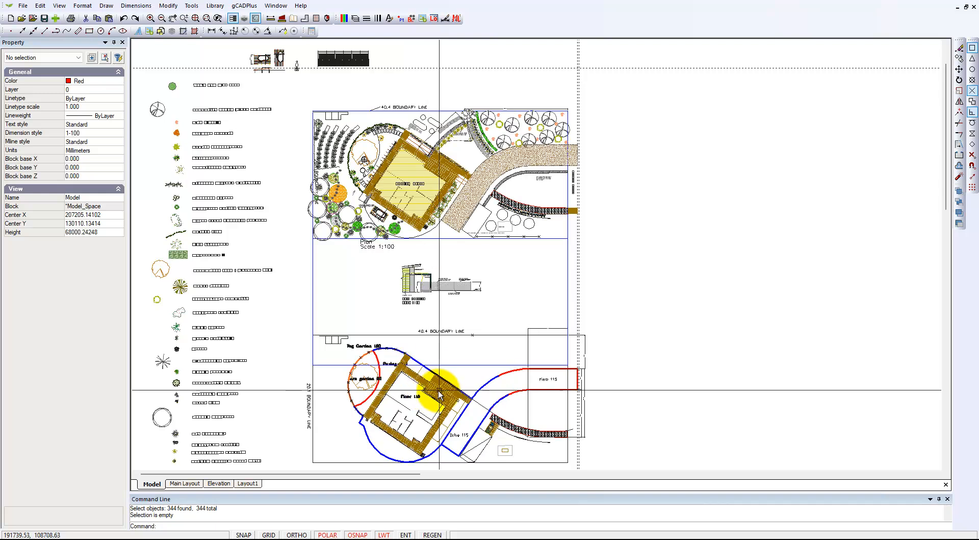